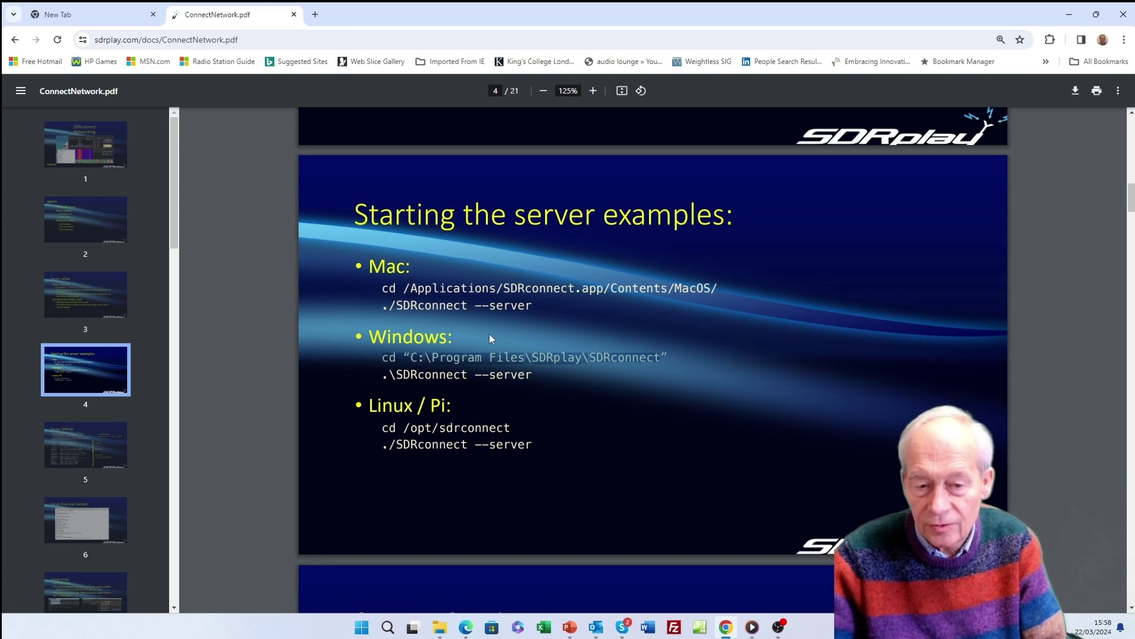
# Step: Highlight the Windows cd command line in the PDF, then clear the highlight
pyautogui.click(381, 355)
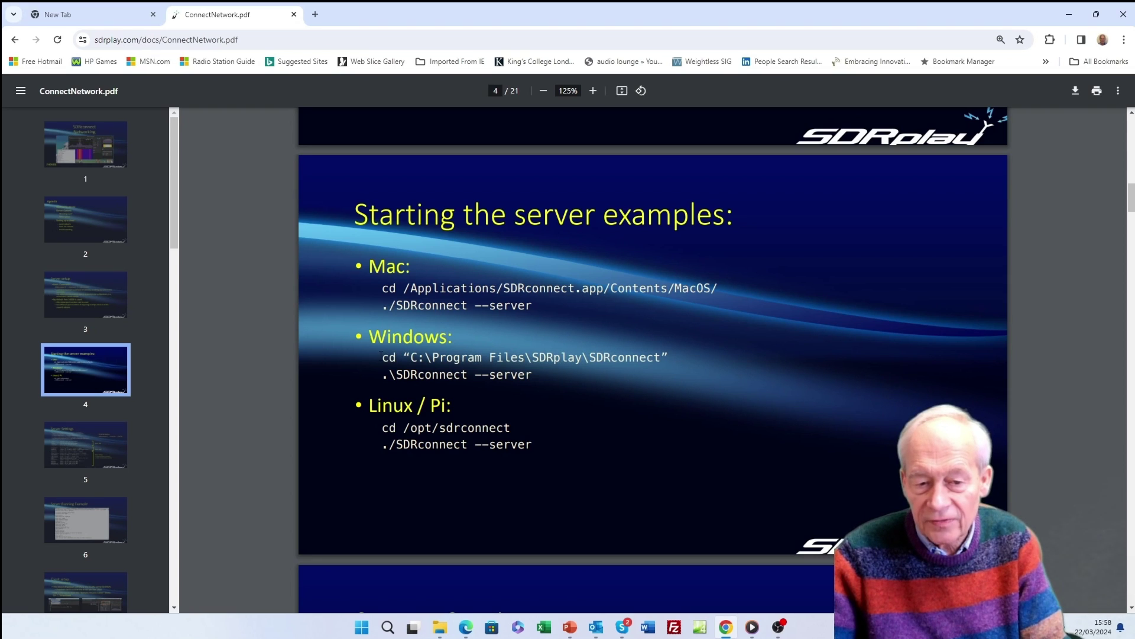
pyautogui.moveTo(380, 355); pyautogui.dragTo(601, 361)
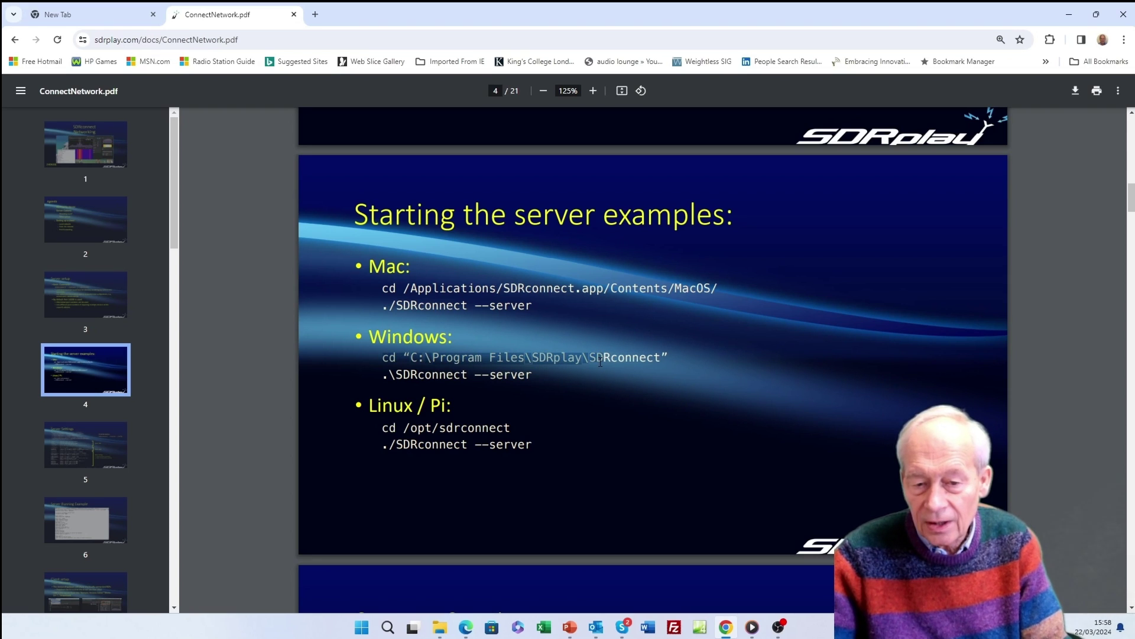
pyautogui.click(541, 377)
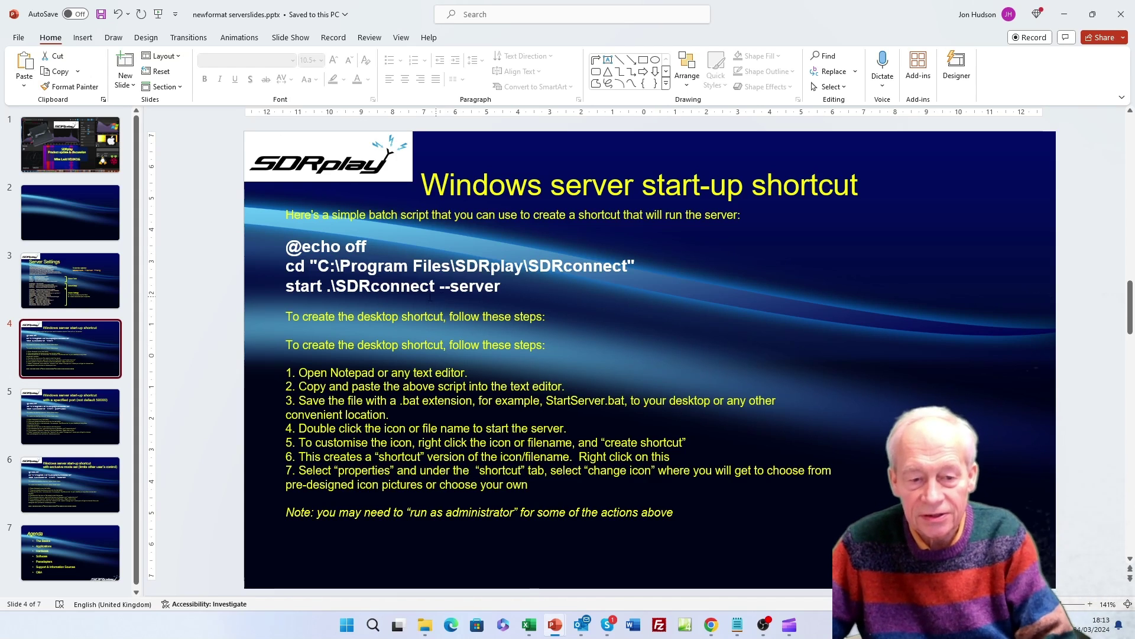
pyautogui.moveTo(286, 246); pyautogui.dragTo(506, 288)
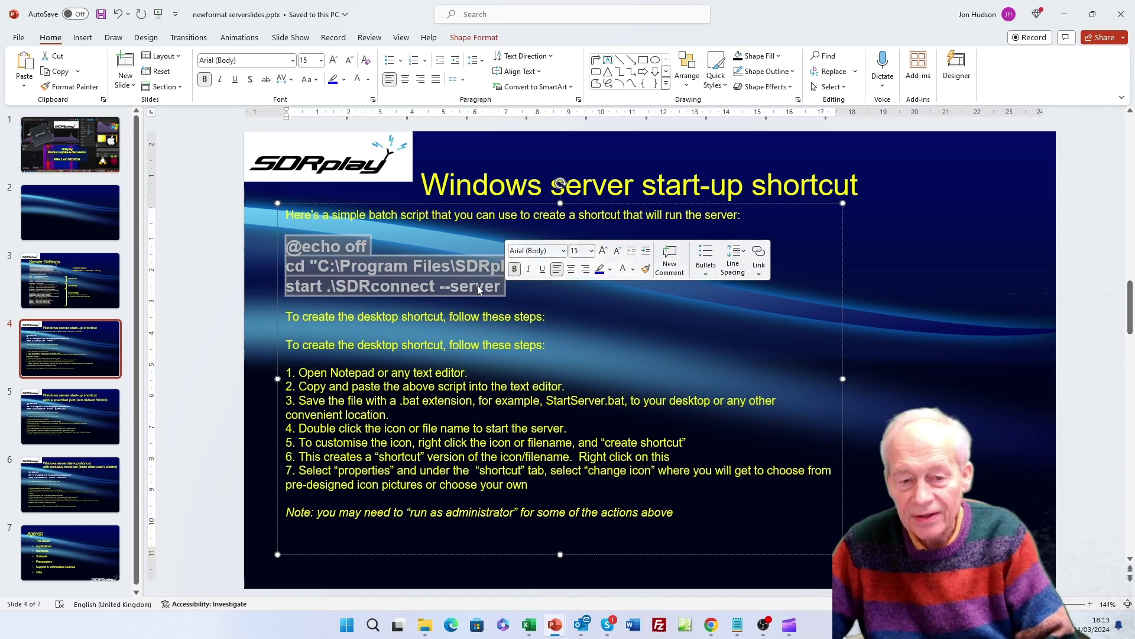
pyautogui.click(396, 268)
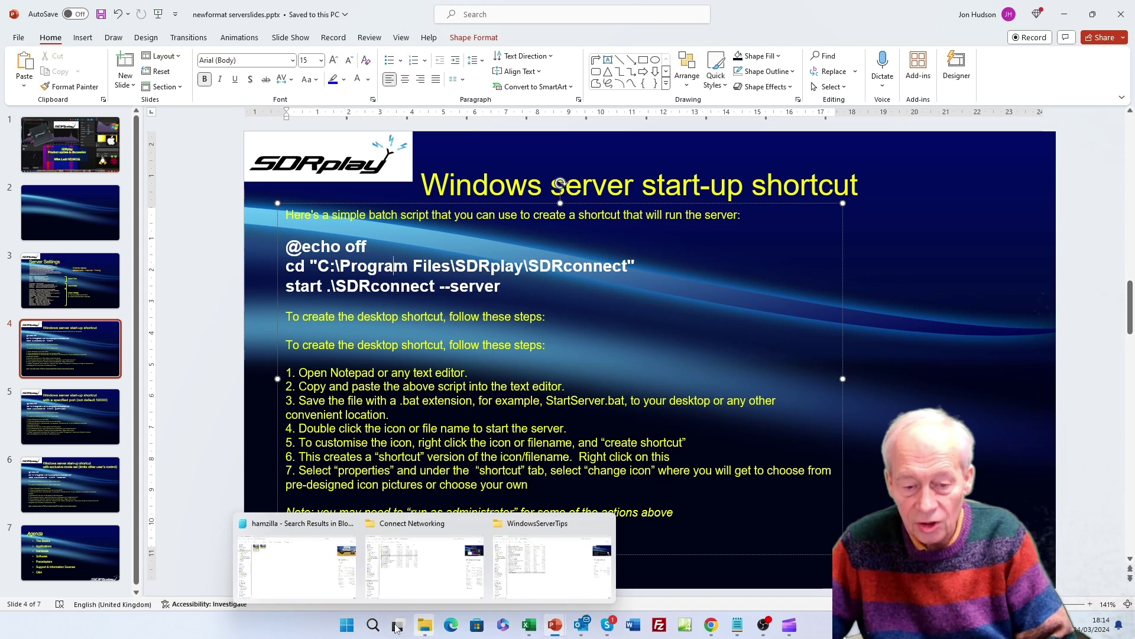
# Step: Launch a new Notepad window and paste in the three-line server script from the slide
pyautogui.click(348, 625)
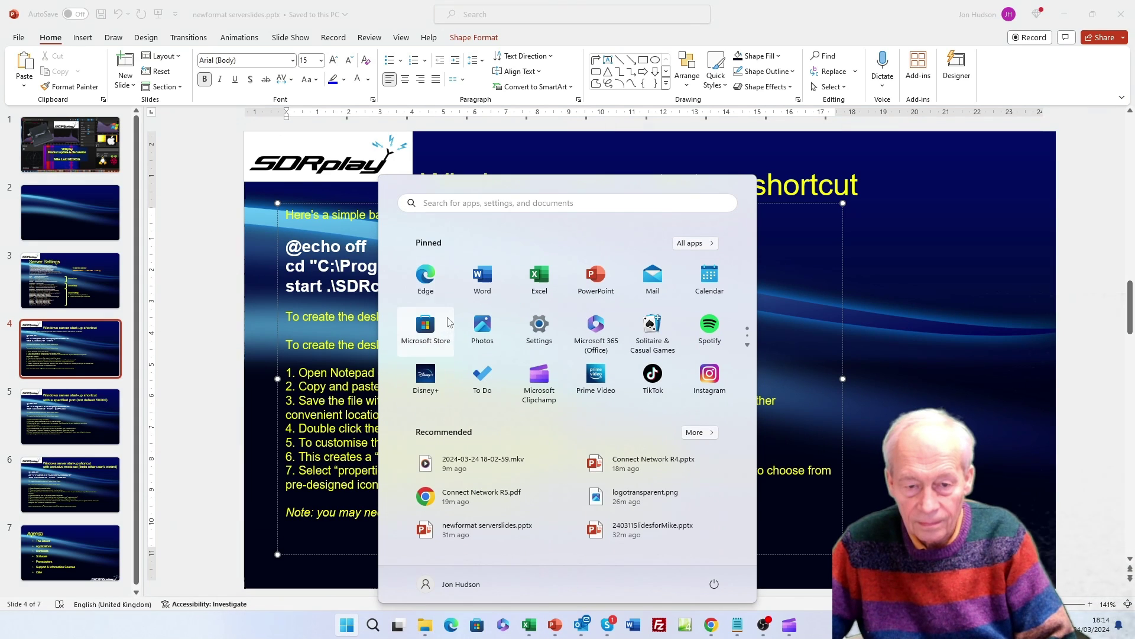
pyautogui.click(467, 203)
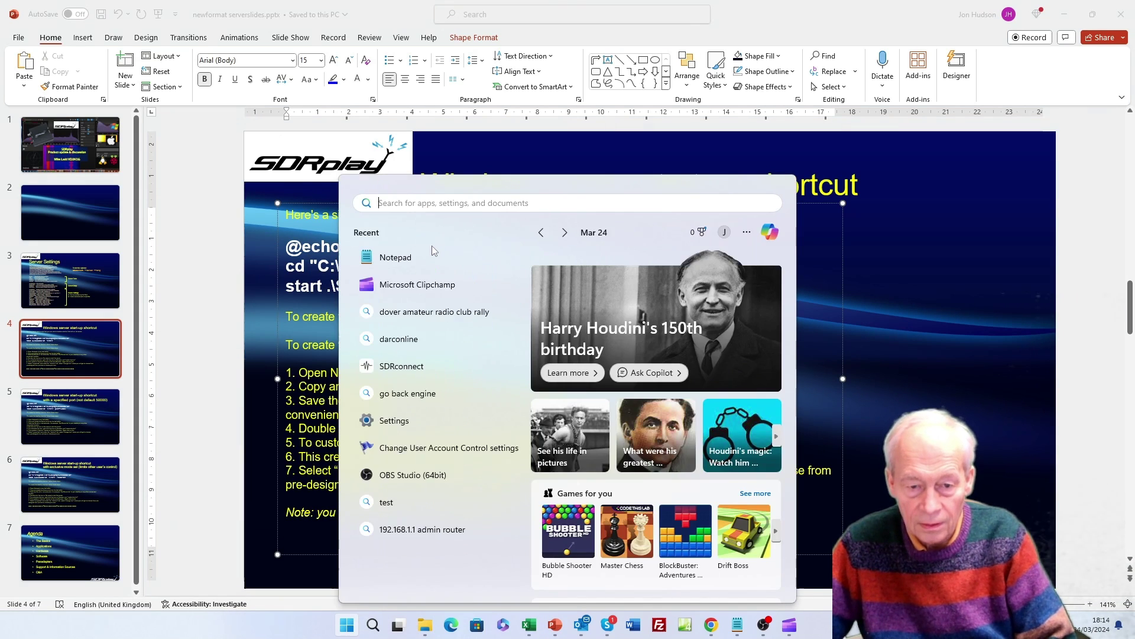
pyautogui.click(424, 259)
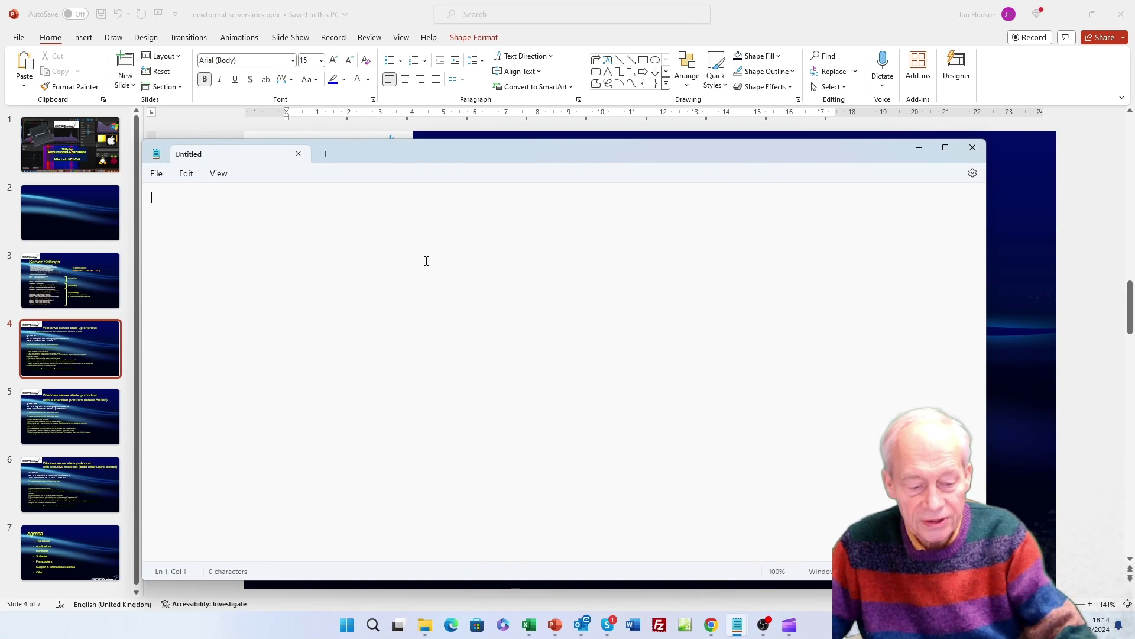
pyautogui.hotkey('alt', 'Tab')
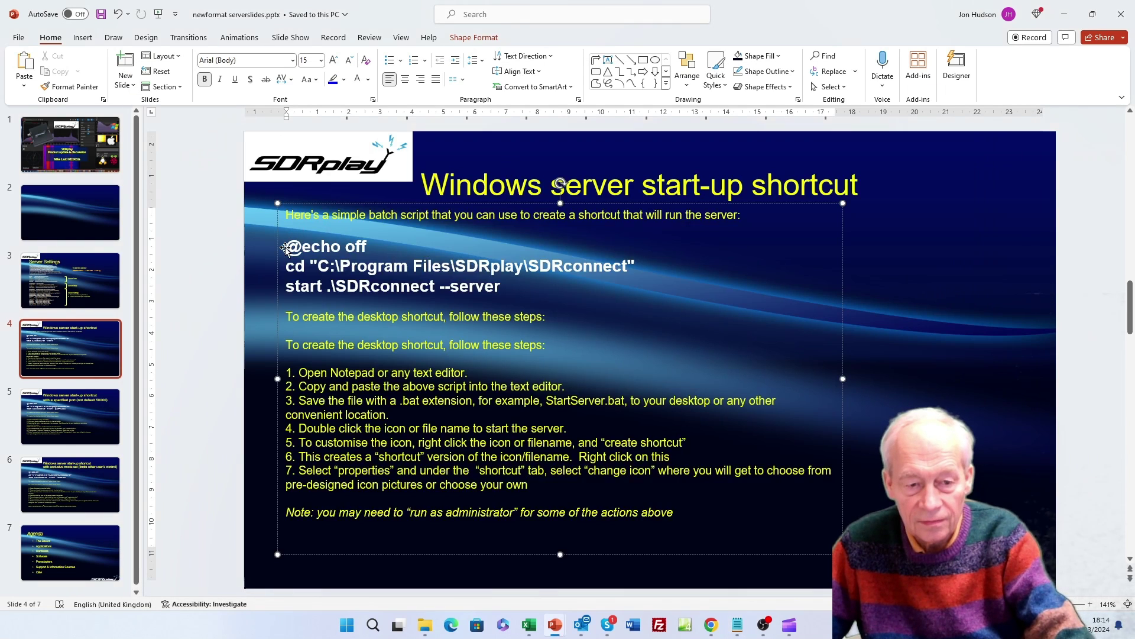
pyautogui.moveTo(286, 246); pyautogui.dragTo(509, 289)
pyautogui.hotkey('ctrl', 'c')
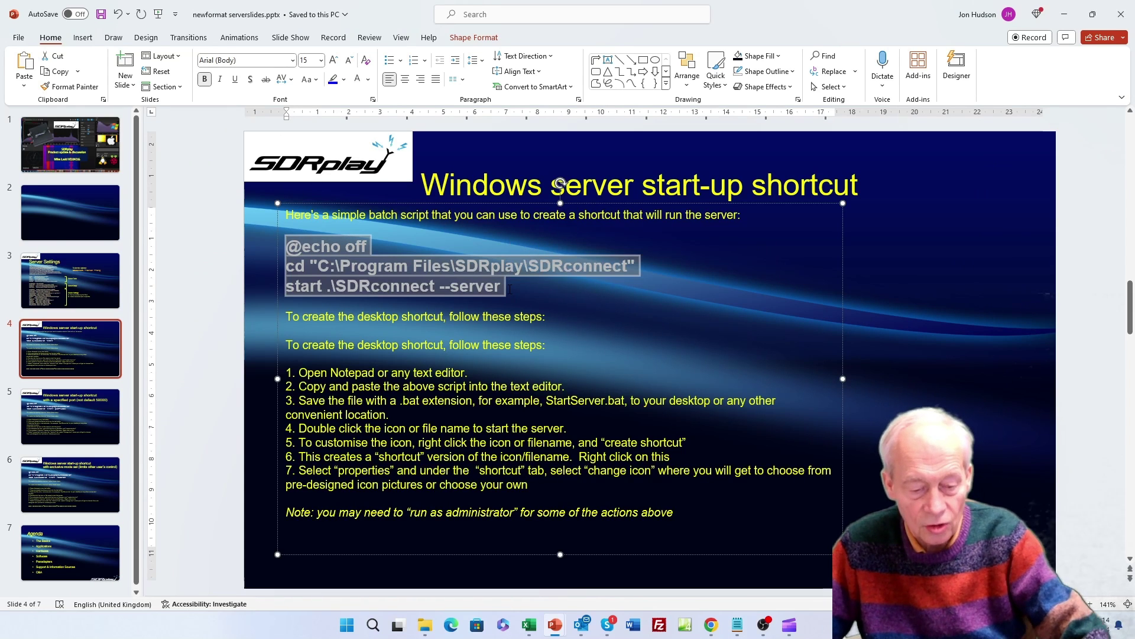
pyautogui.hotkey('alt', 'Tab')
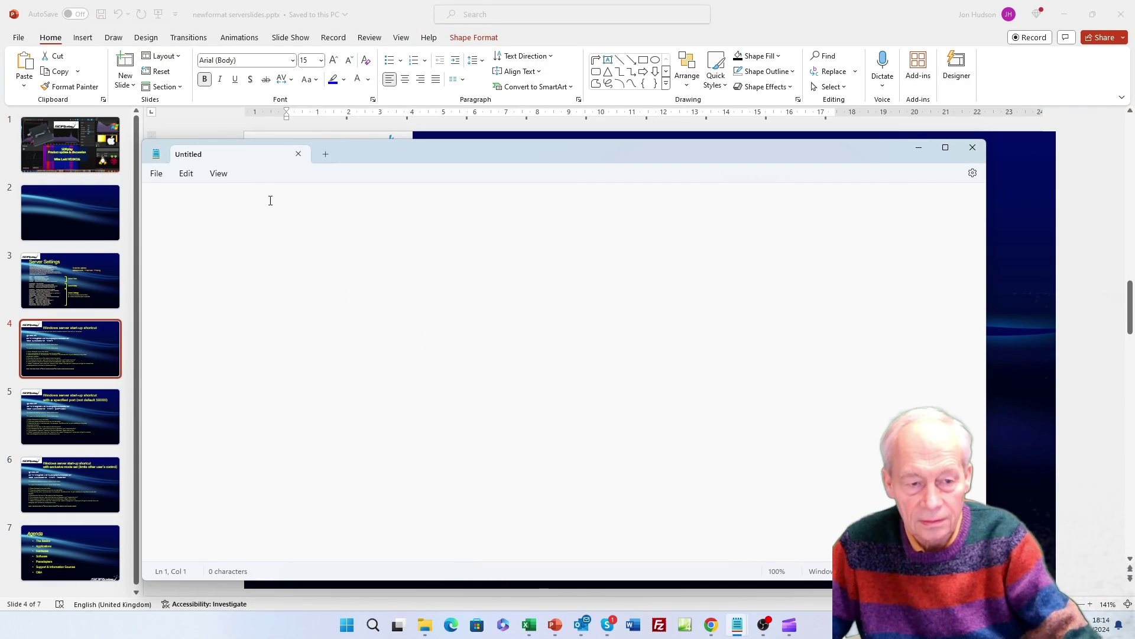
pyautogui.hotkey('ctrl', 'v')
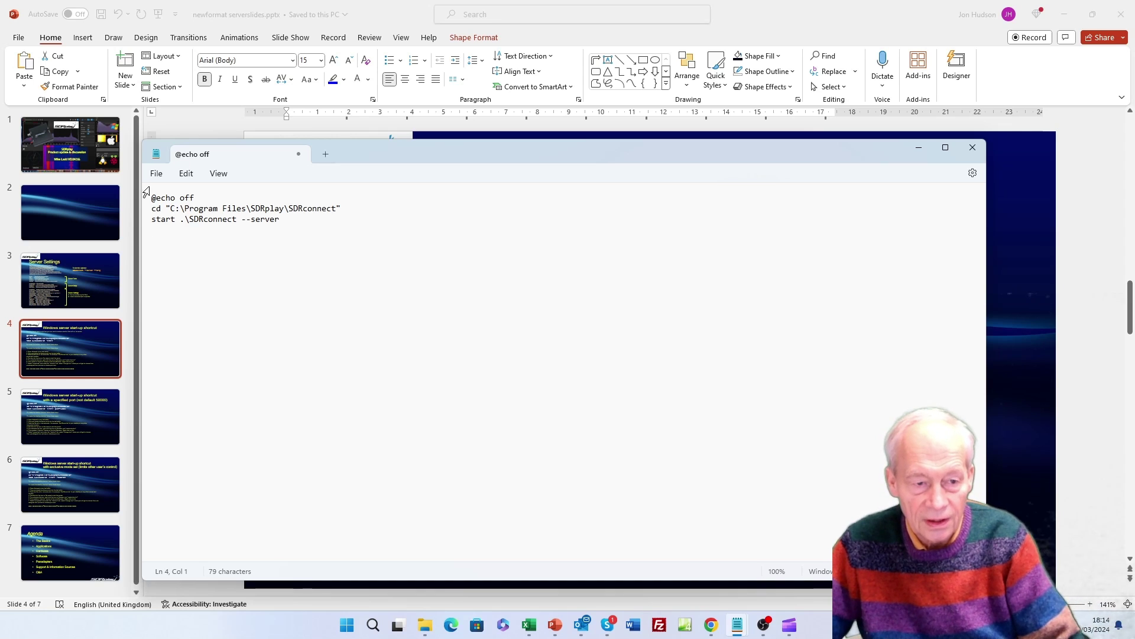
# Step: Save the script to the Desktop as 'server default.bat' with file type All files (*.*)
pyautogui.click(156, 173)
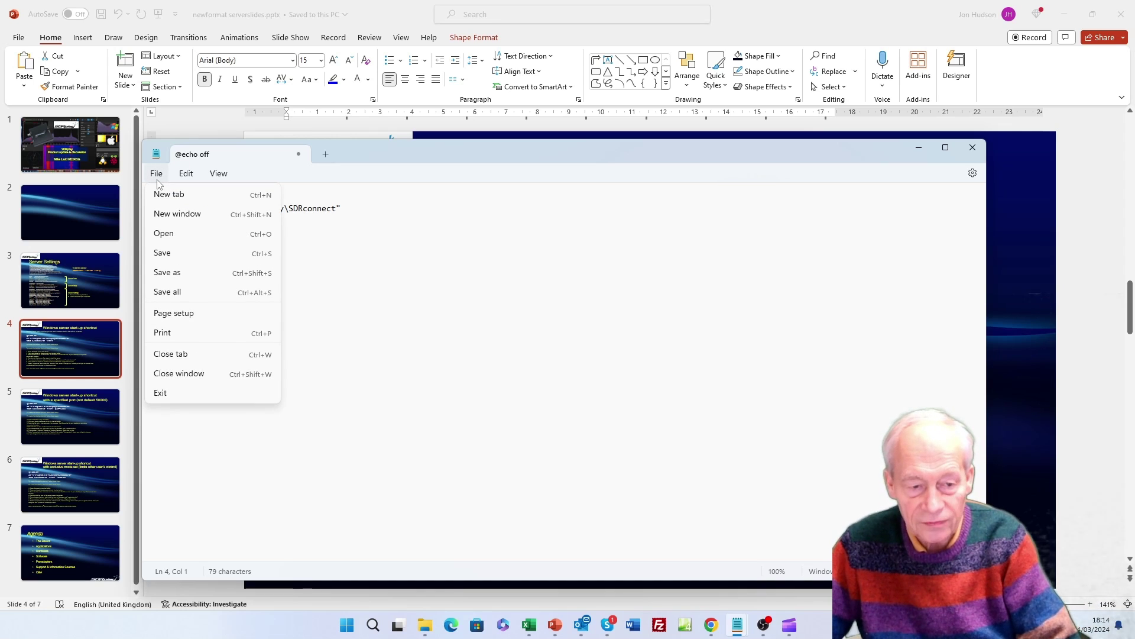
pyautogui.click(168, 272)
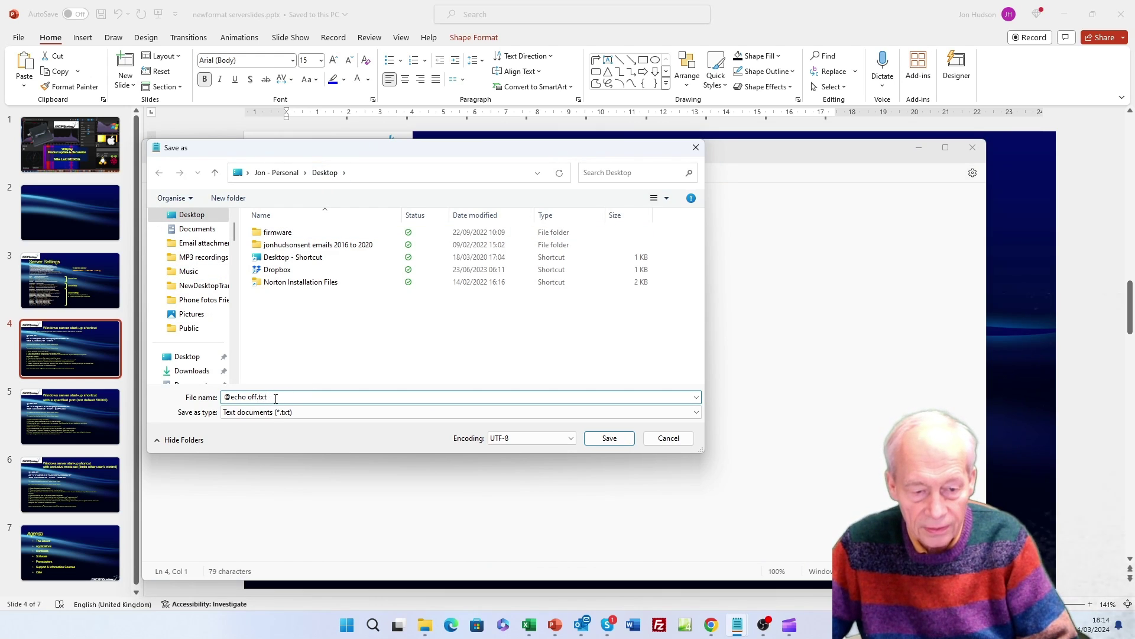
pyautogui.moveTo(276, 398); pyautogui.dragTo(202, 393)
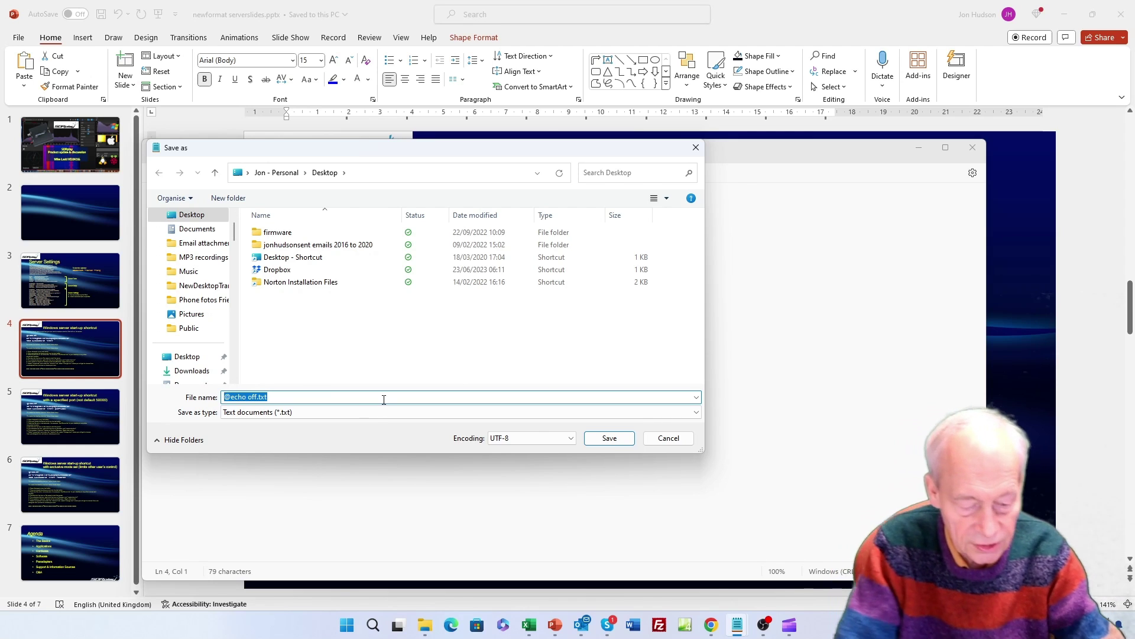
pyautogui.write('server ')
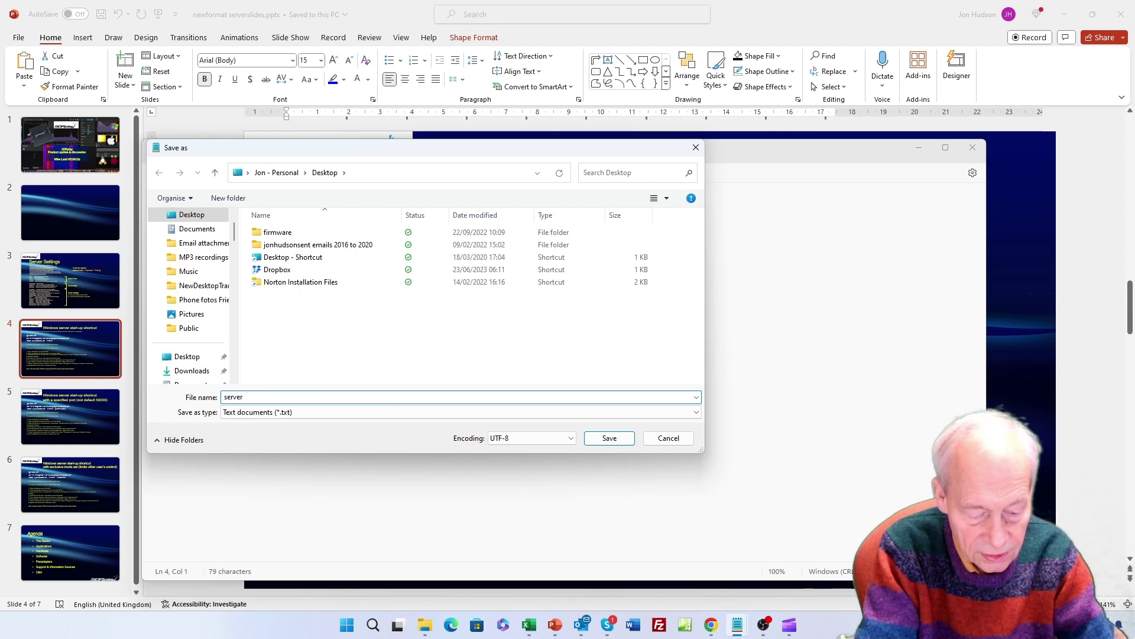
pyautogui.write('defau')
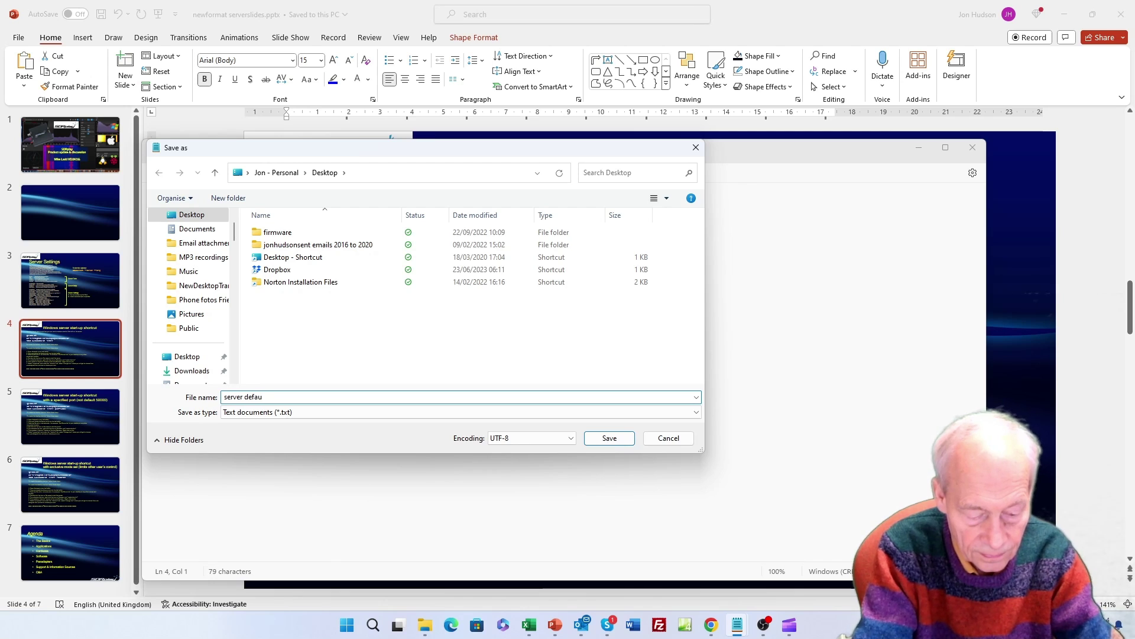
pyautogui.write('lt.bat')
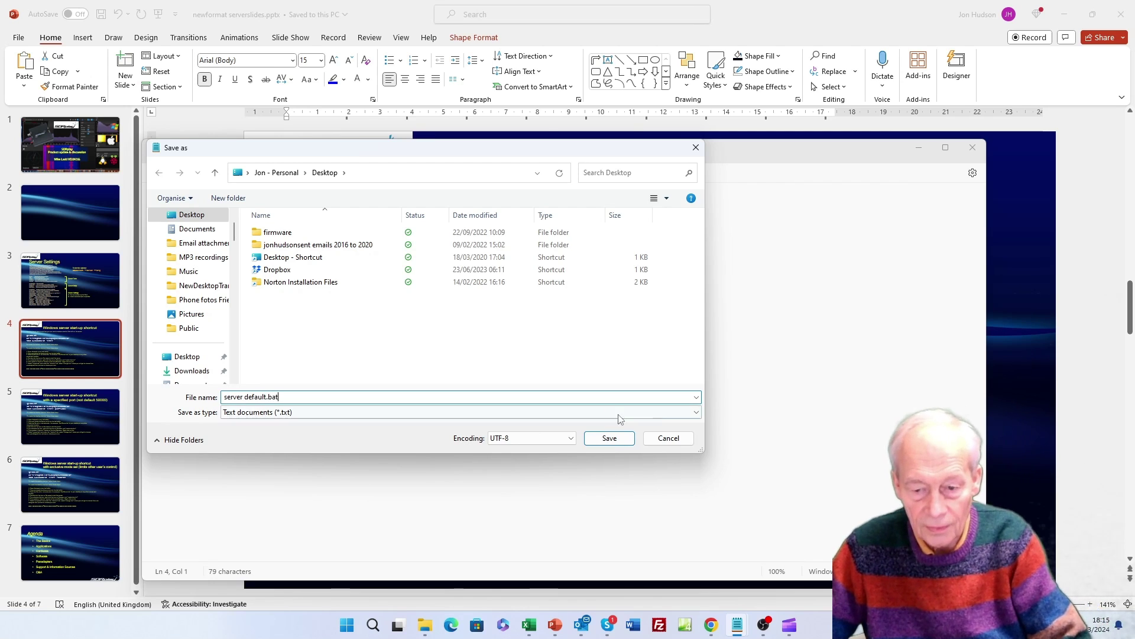
pyautogui.click(693, 412)
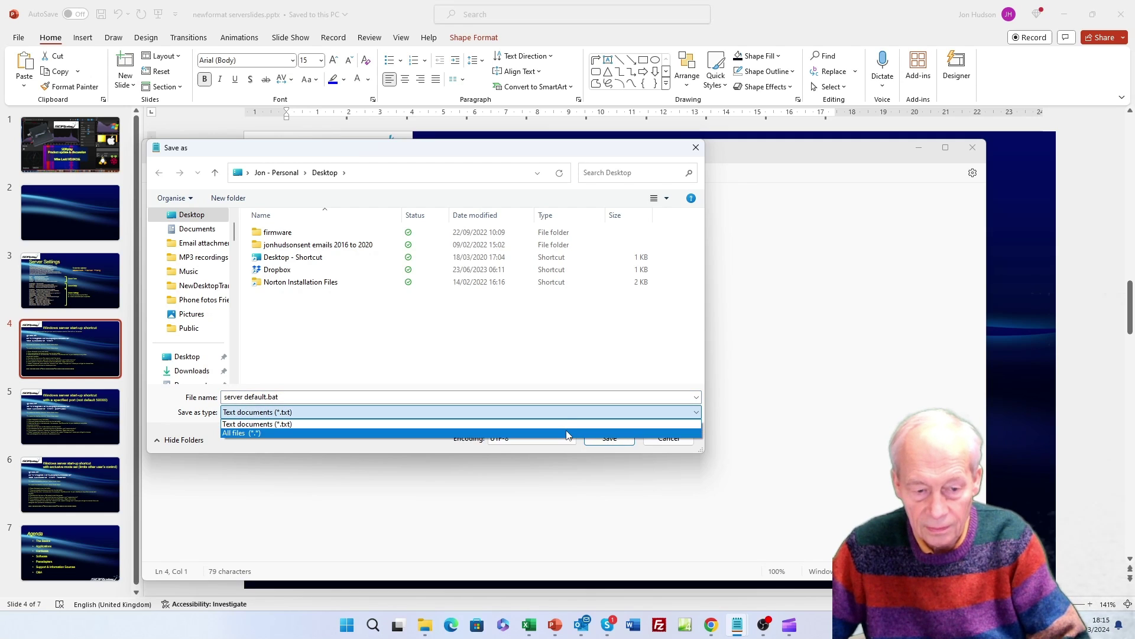
pyautogui.click(567, 434)
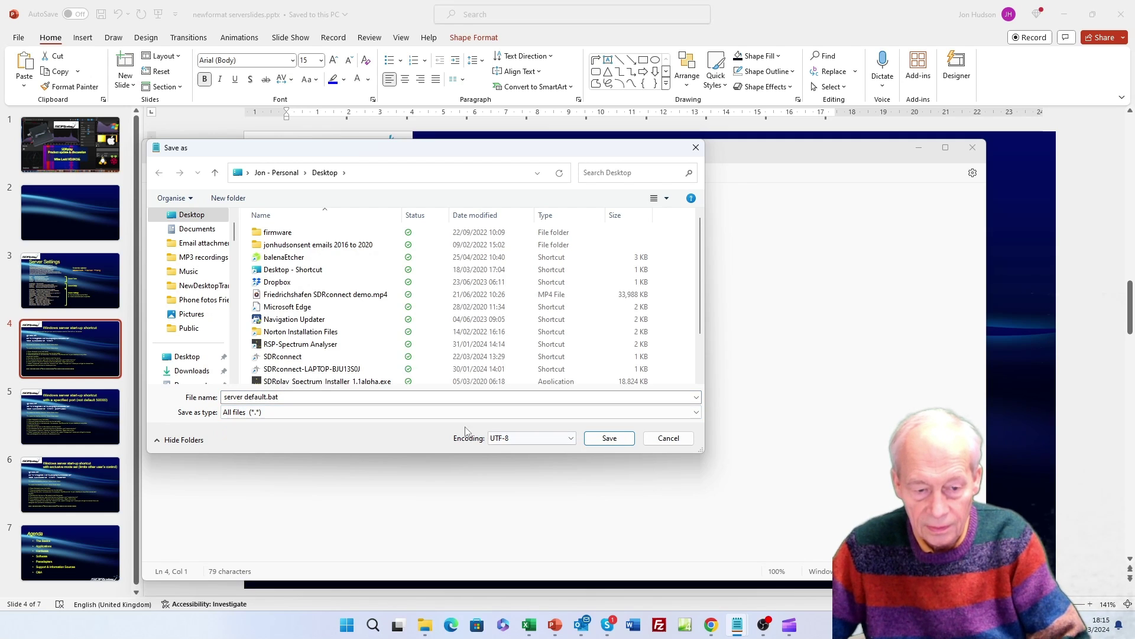
pyautogui.click(621, 441)
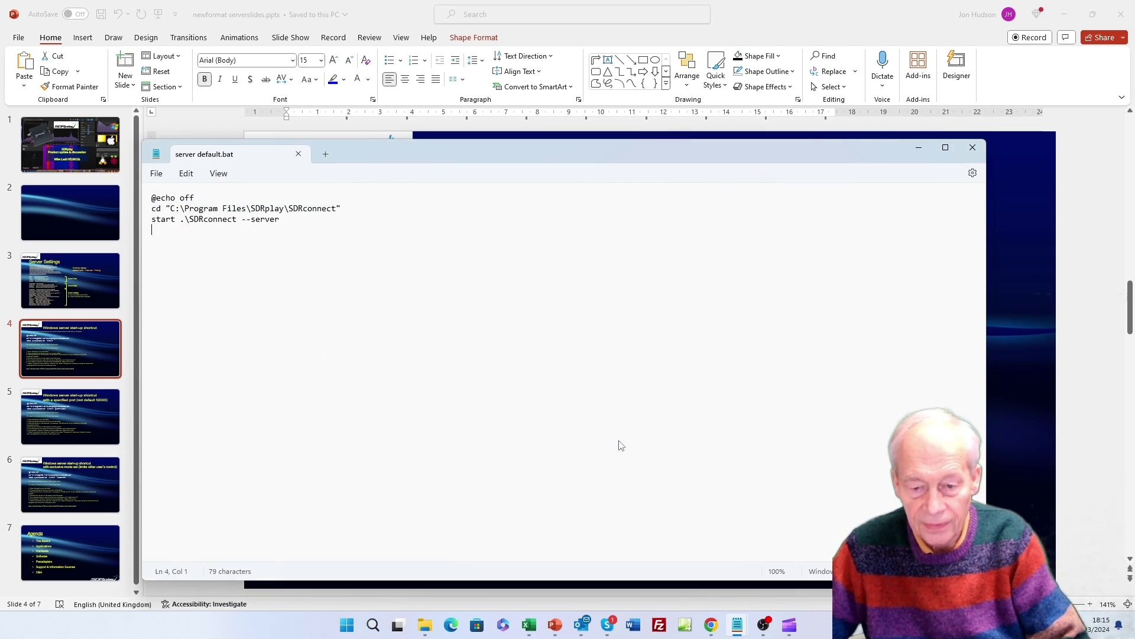
# Step: Test-run server default.bat from the desktop to start the SDRconnect server, then close its console
pyautogui.click(1131, 628)
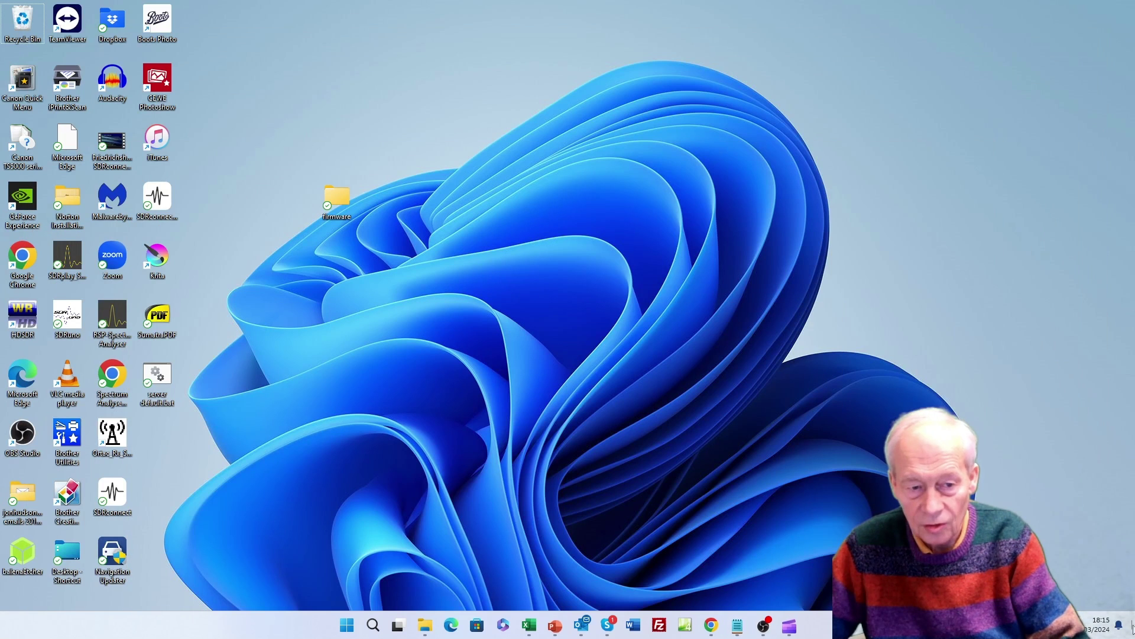
pyautogui.click(159, 377)
pyautogui.doubleClick(158, 378)
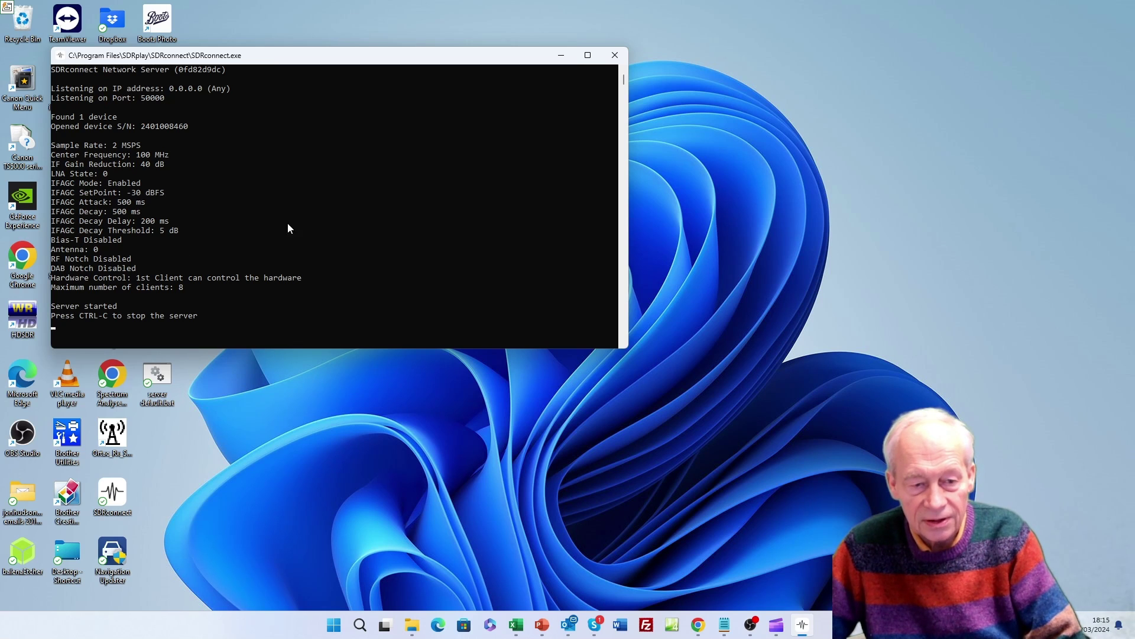
pyautogui.click(615, 55)
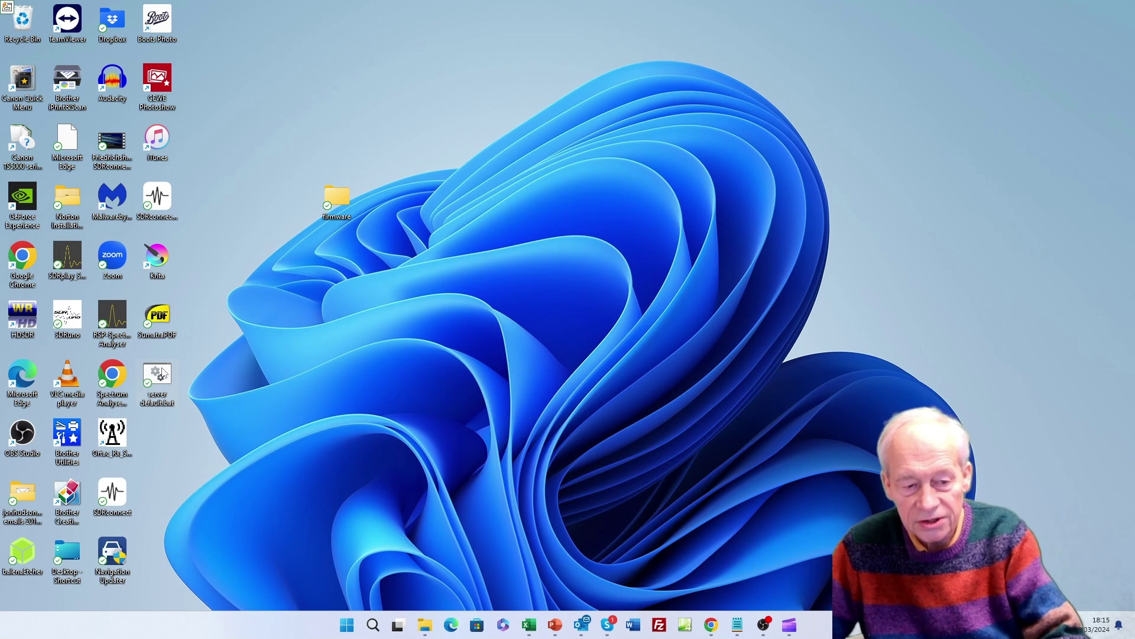
# Step: Create a desktop shortcut to server default.bat
pyautogui.rightClick(162, 379)
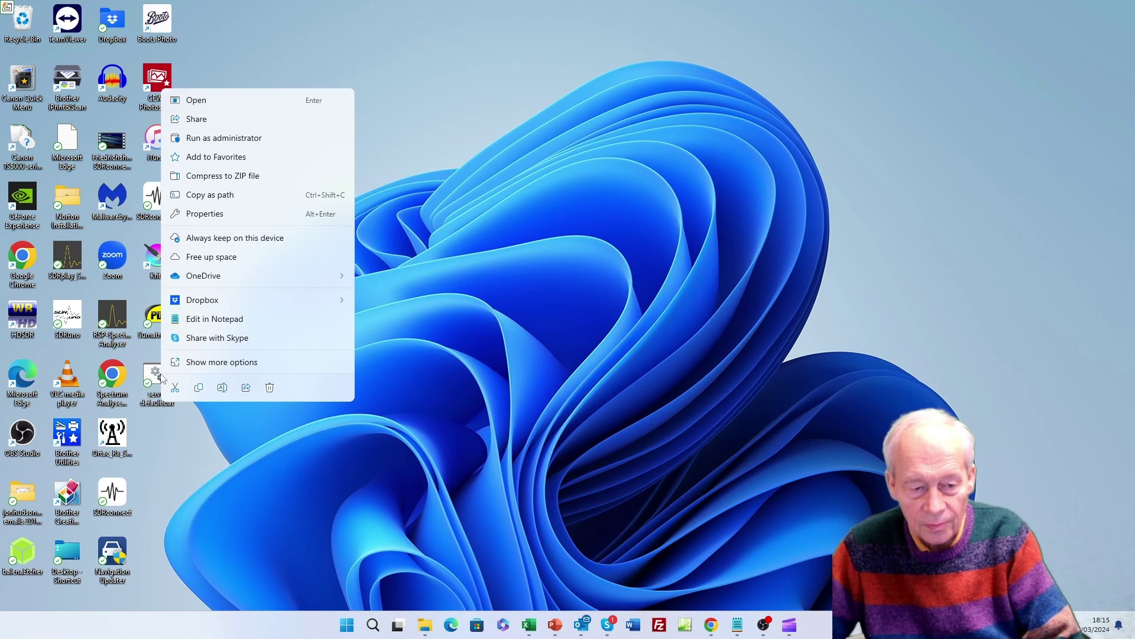
pyautogui.click(215, 365)
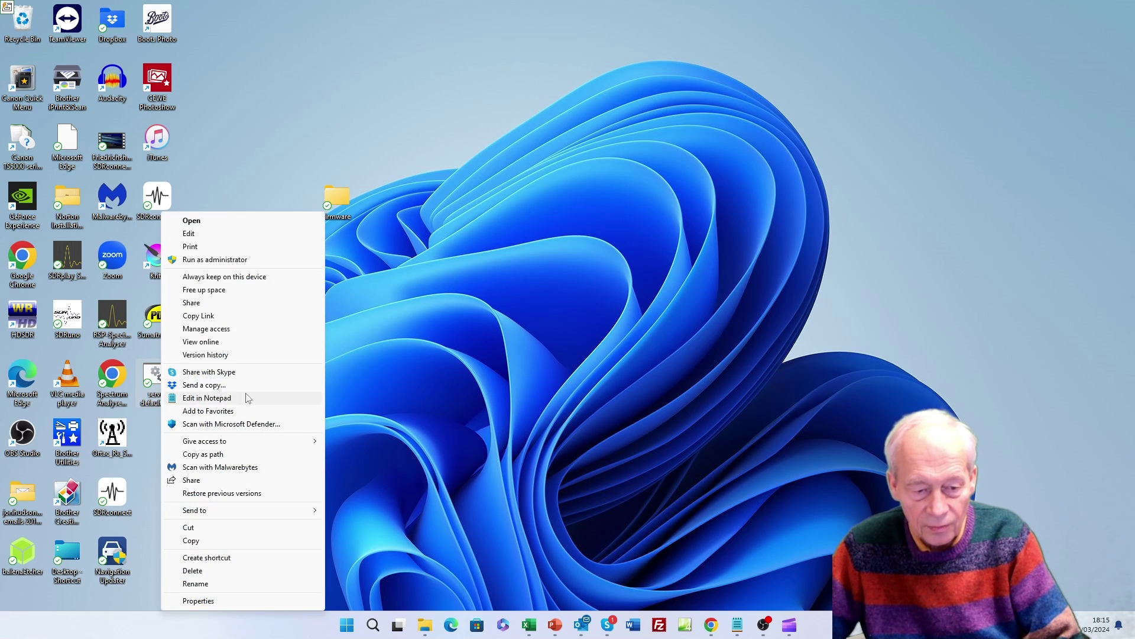
pyautogui.click(231, 558)
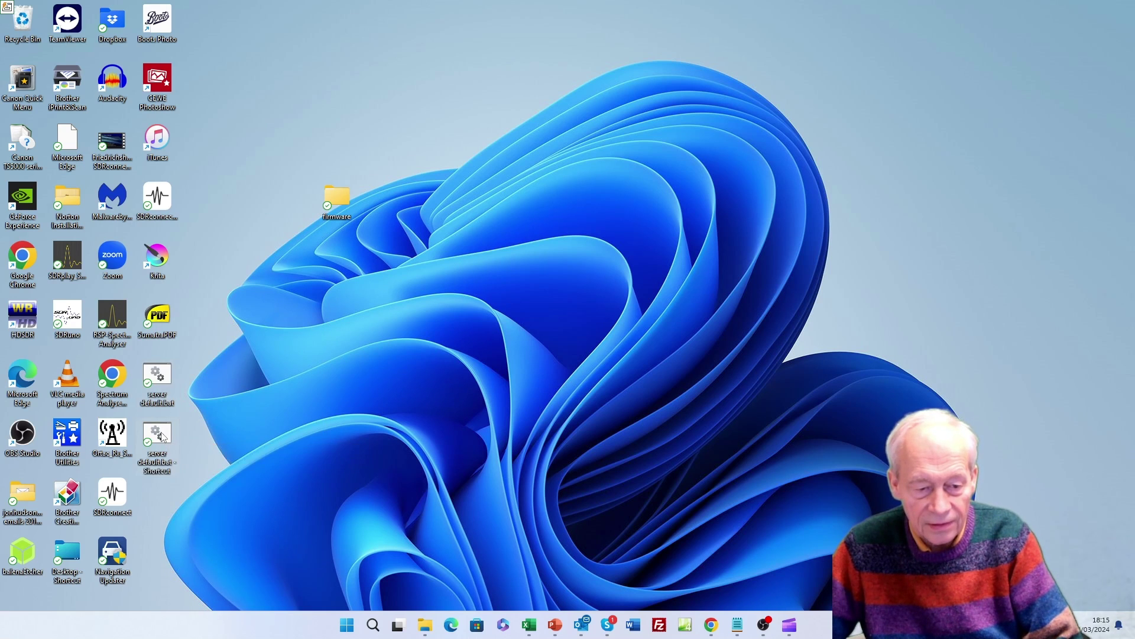
# Step: Give the shortcut the SHELL32 network icon (computer with globe) and apply the change
pyautogui.rightClick(163, 436)
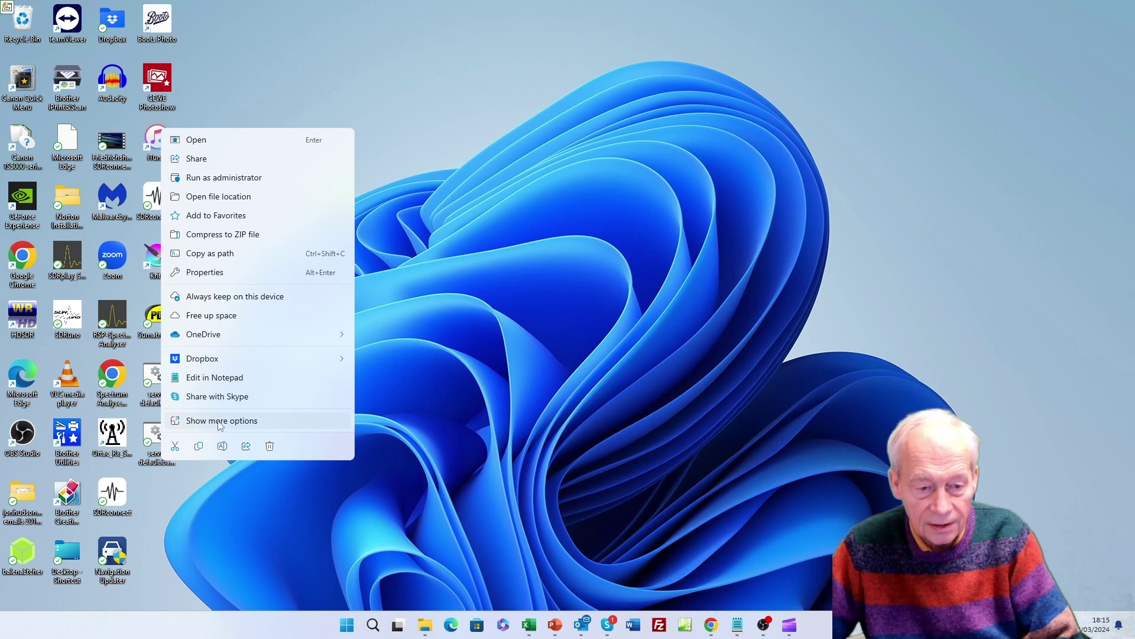
pyautogui.click(221, 271)
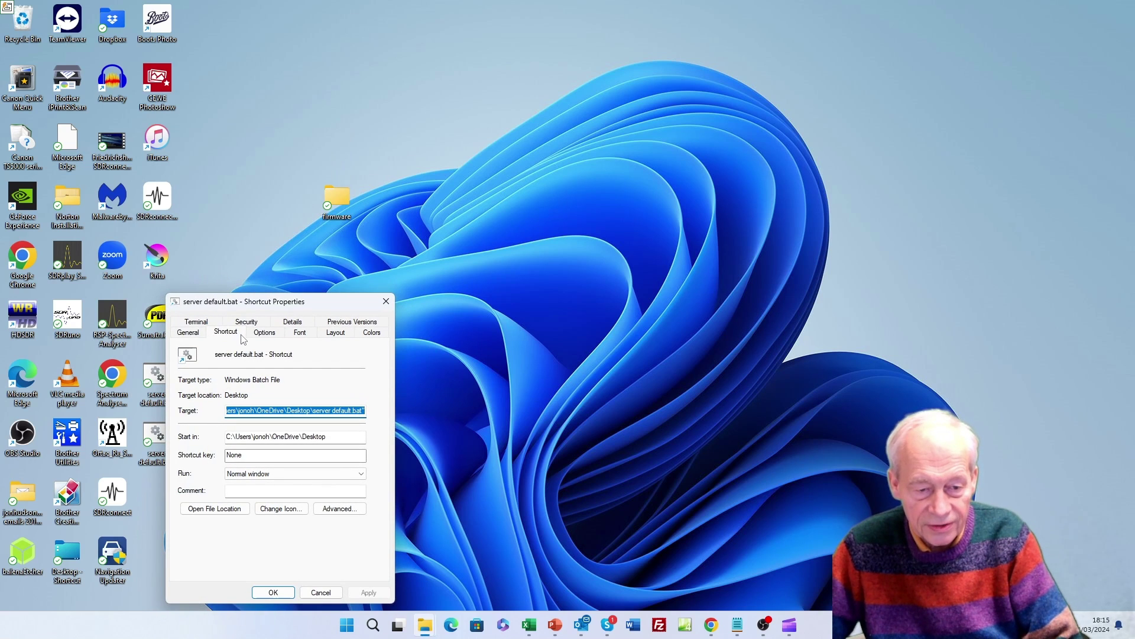
pyautogui.click(288, 513)
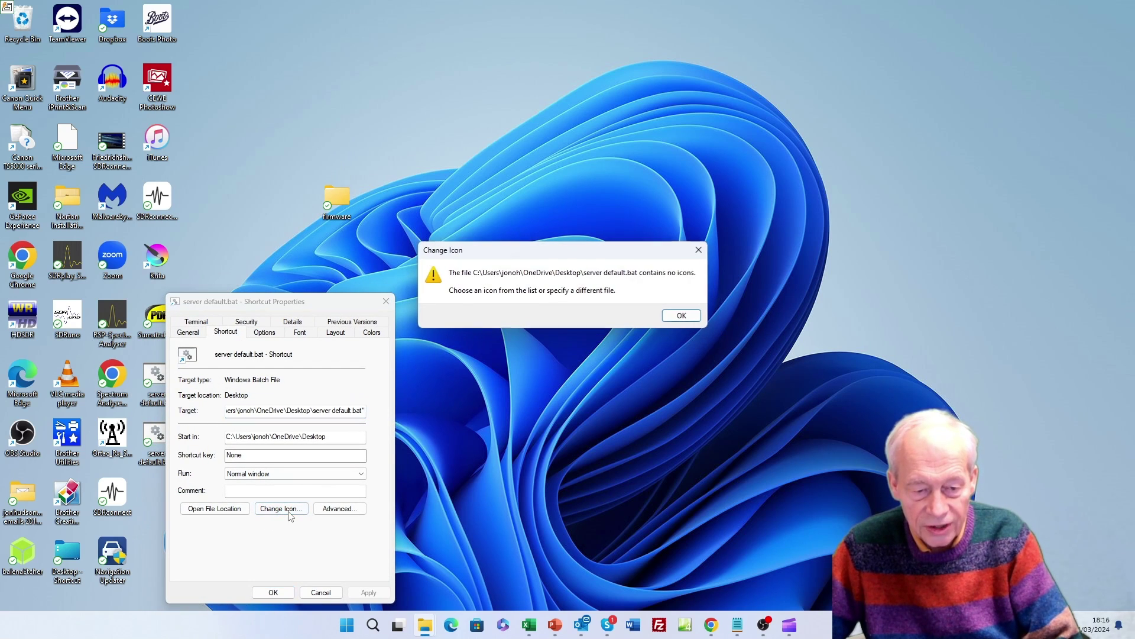
pyautogui.click(681, 315)
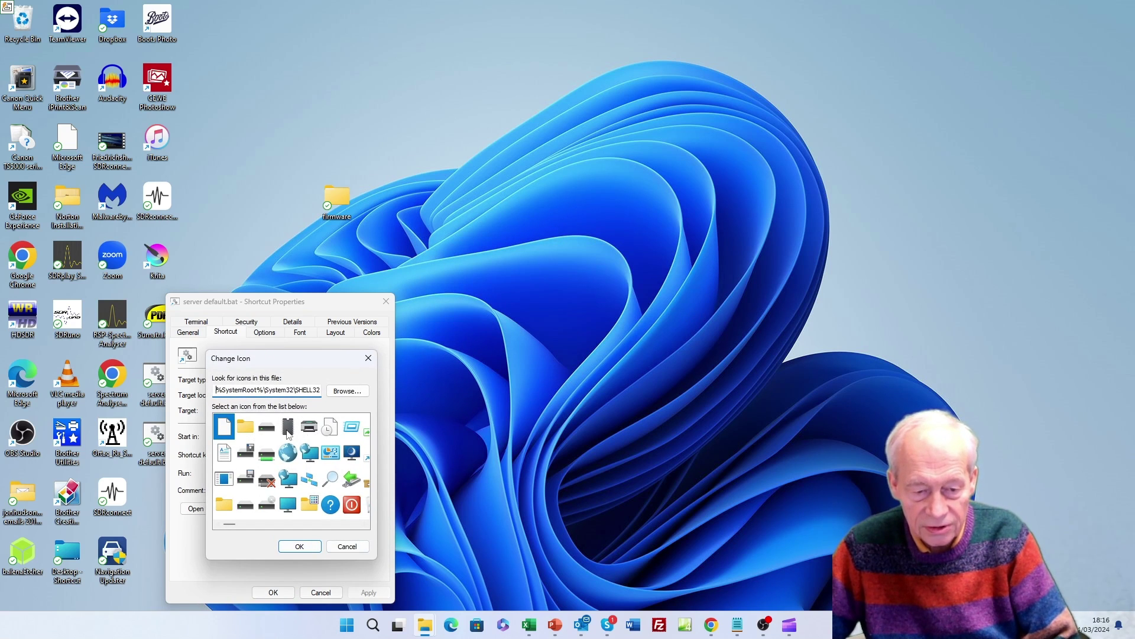
pyautogui.moveTo(232, 528); pyautogui.dragTo(248, 529)
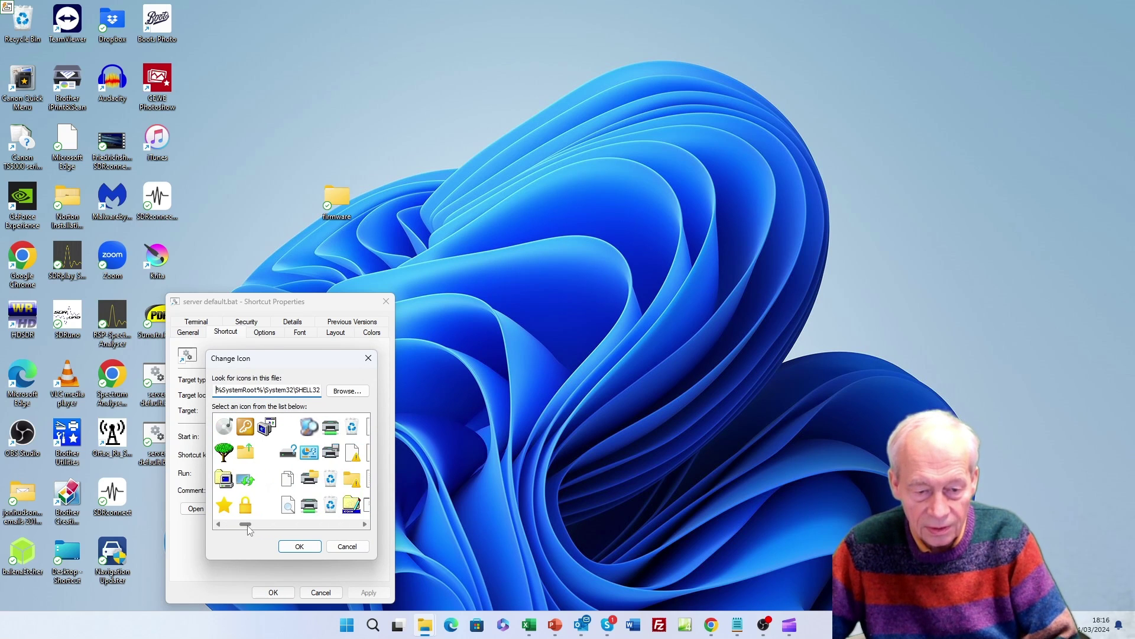
pyautogui.click(309, 426)
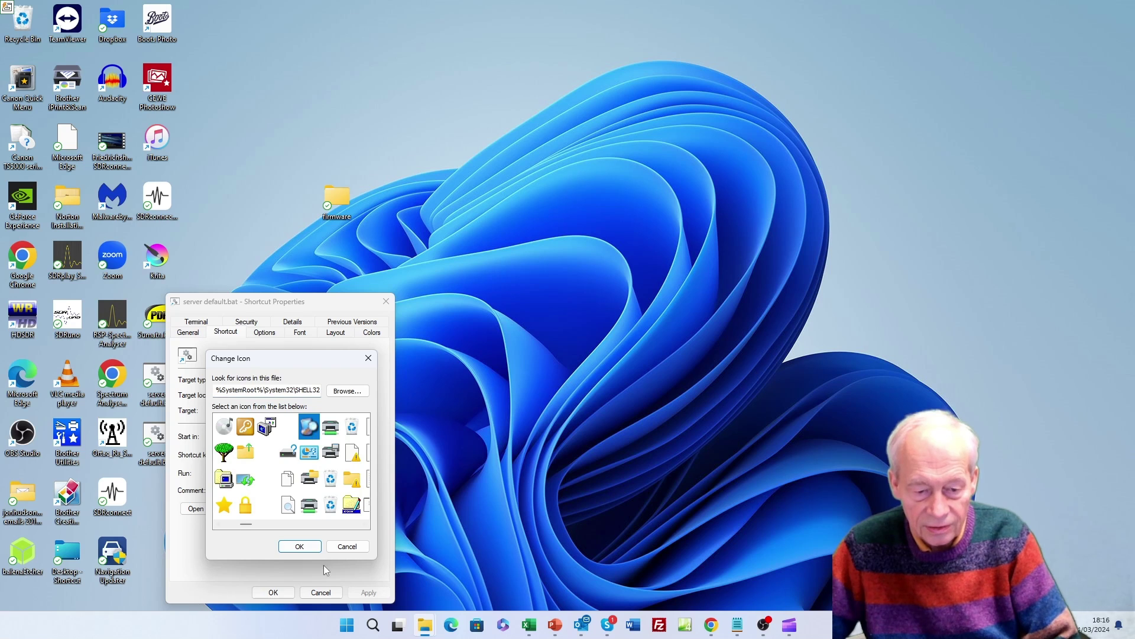
pyautogui.click(300, 546)
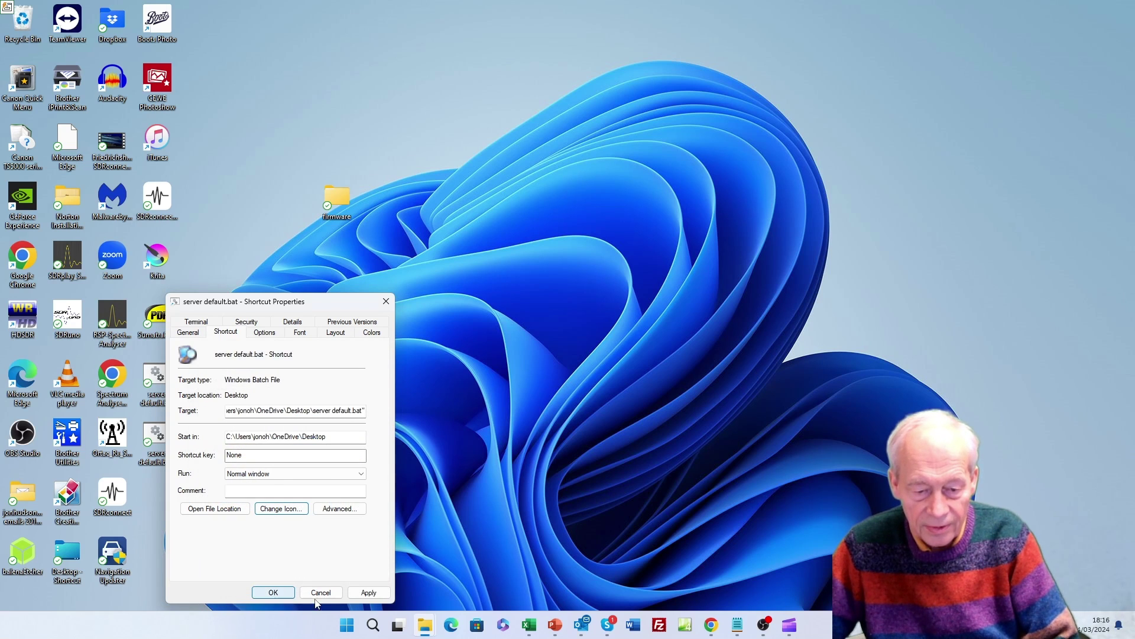
pyautogui.click(367, 592)
pyautogui.click(277, 592)
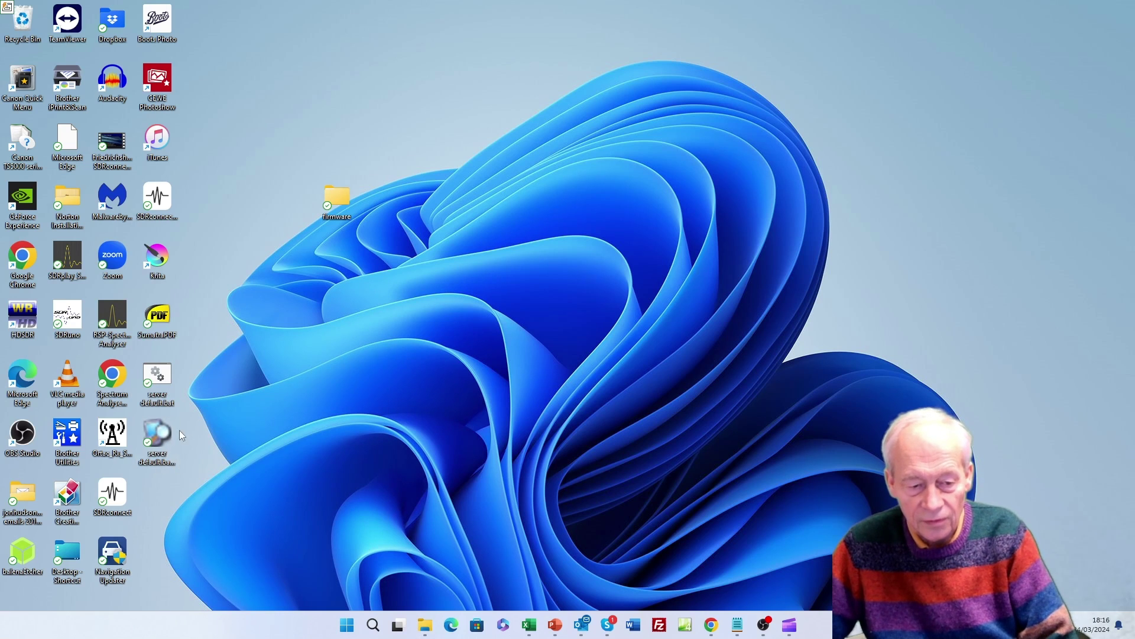
# Step: Launch the server from the new shortcut, close its console, and return to PowerPoint slide 5
pyautogui.doubleClick(151, 434)
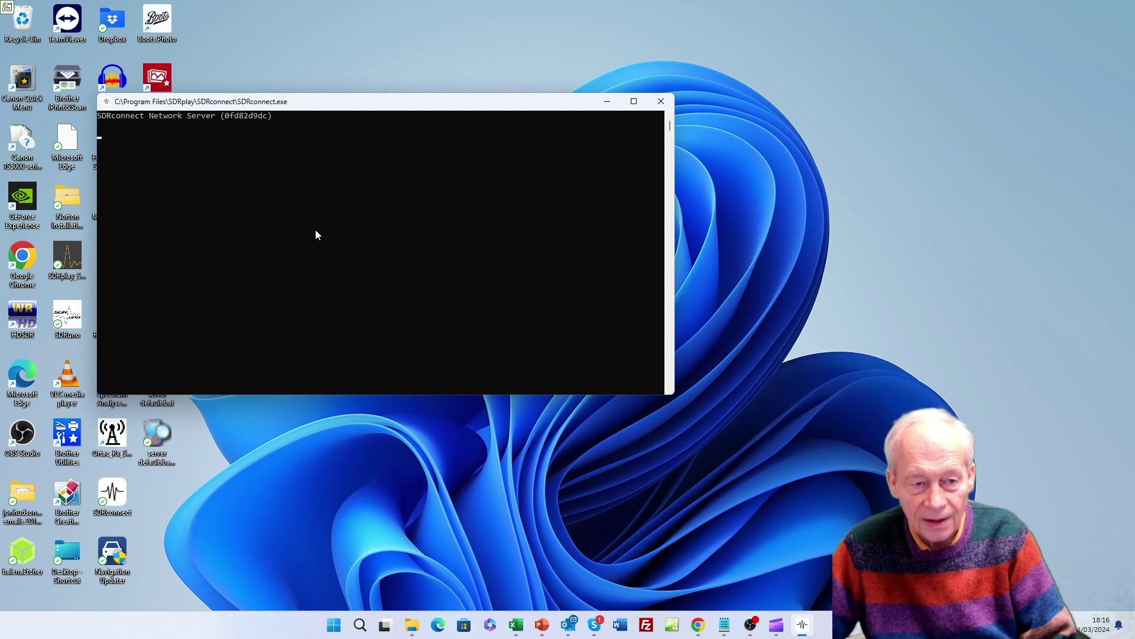
pyautogui.click(661, 103)
pyautogui.hotkey('alt', 'Tab')
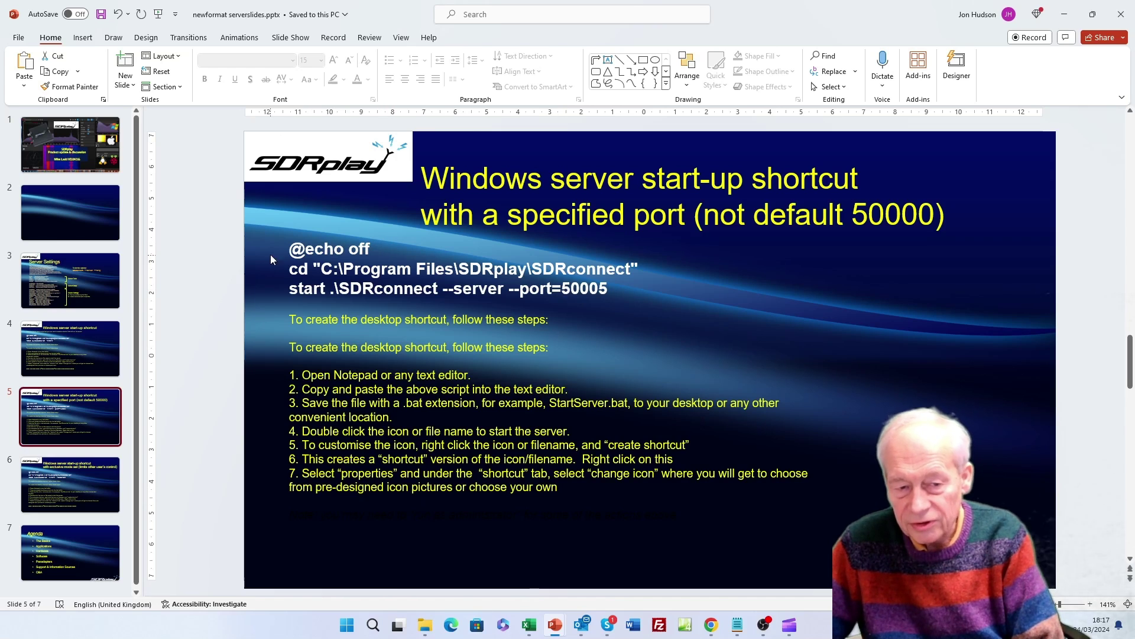
# Step: Select the three script lines ending in --port=50005 on slide 5
pyautogui.moveTo(290, 244); pyautogui.dragTo(615, 306)
pyautogui.hotkey('ctrl', 'c')
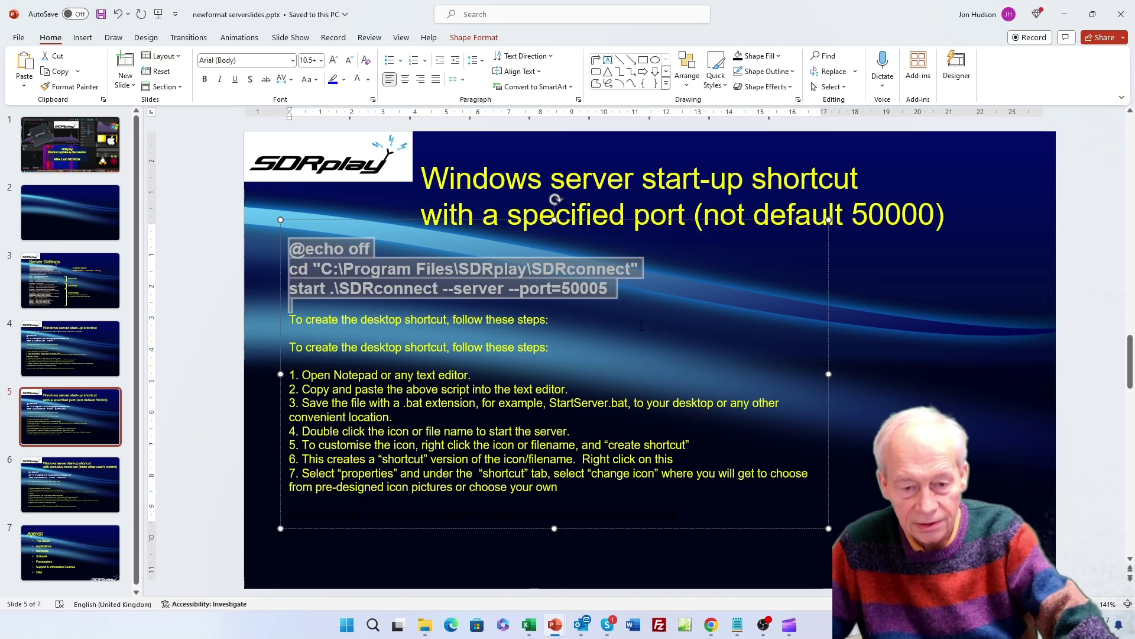
pyautogui.hotkey('alt', 'Tab')
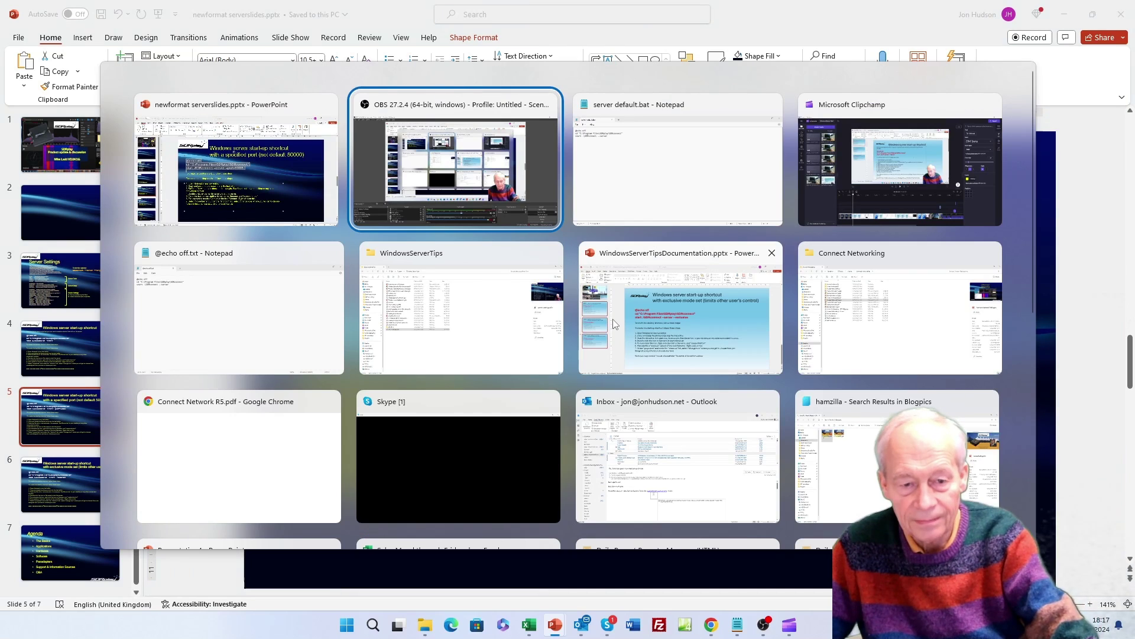
# Step: Replace the script in server default.bat with the --port=50005 version and begin saving under a new name
pyautogui.hotkey('alt', 'Tab')
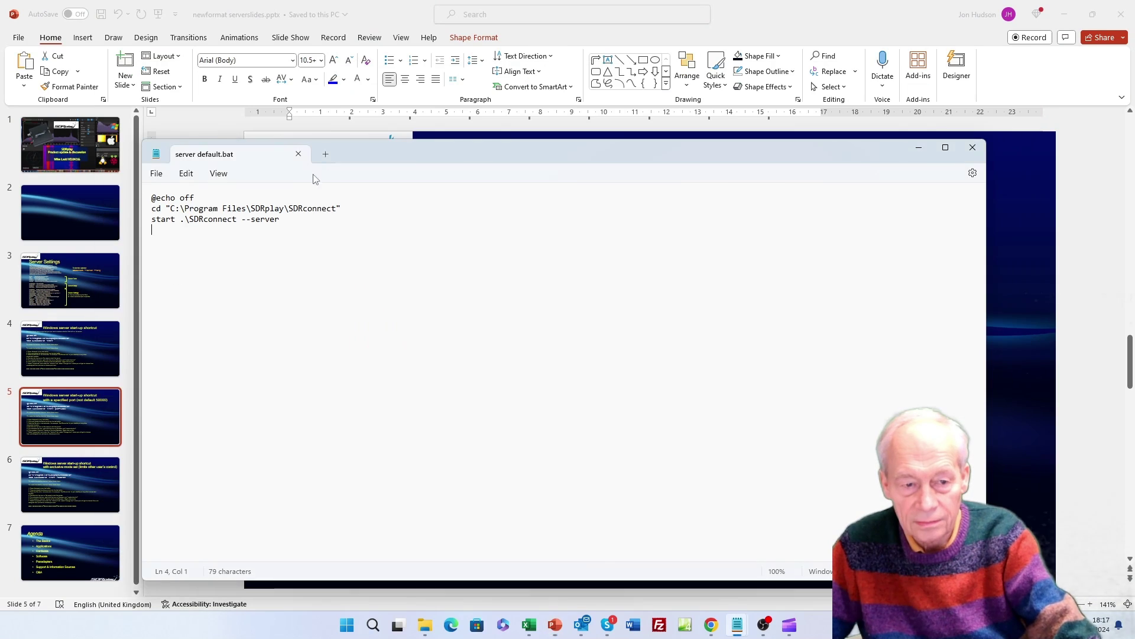
pyautogui.moveTo(208, 201); pyautogui.dragTo(135, 179)
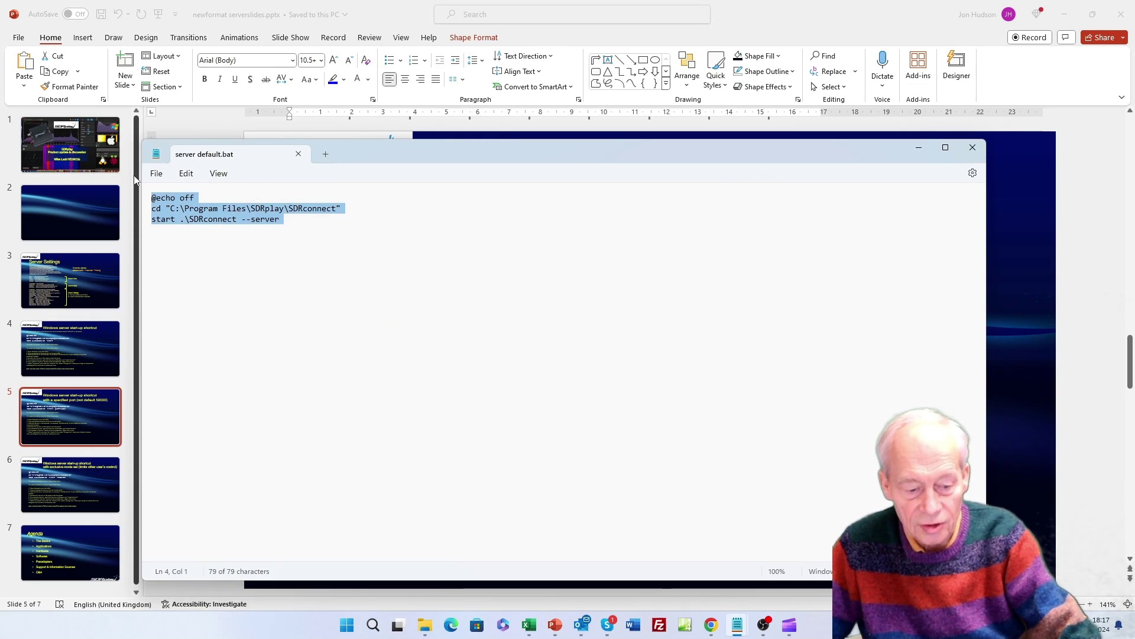
pyautogui.hotkey('ctrl', 'v')
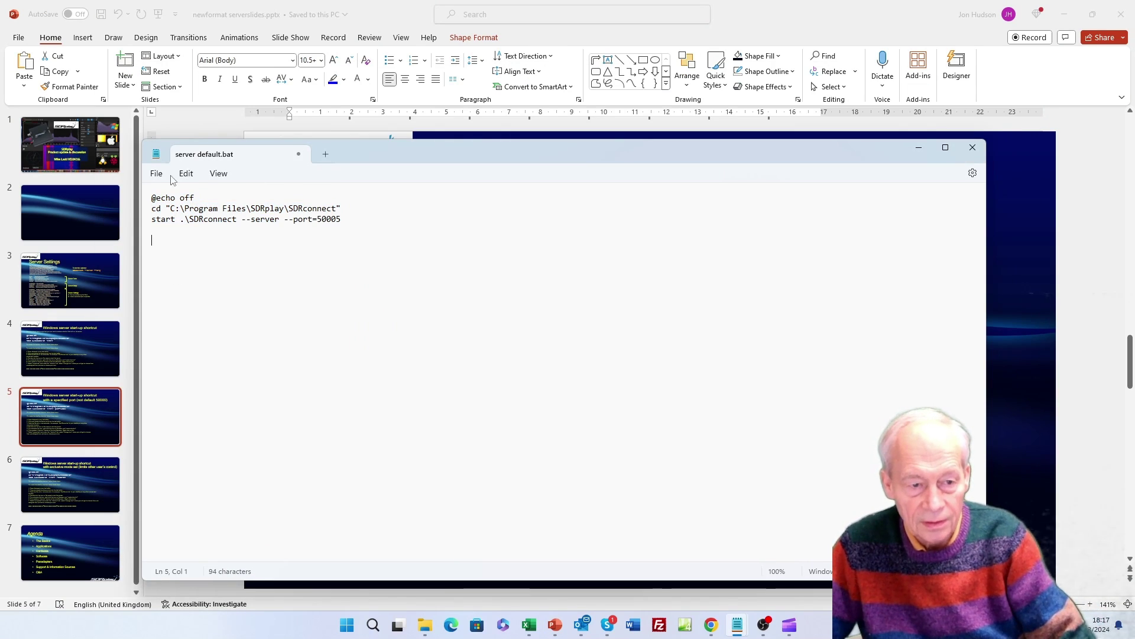
pyautogui.click(156, 173)
pyautogui.click(198, 273)
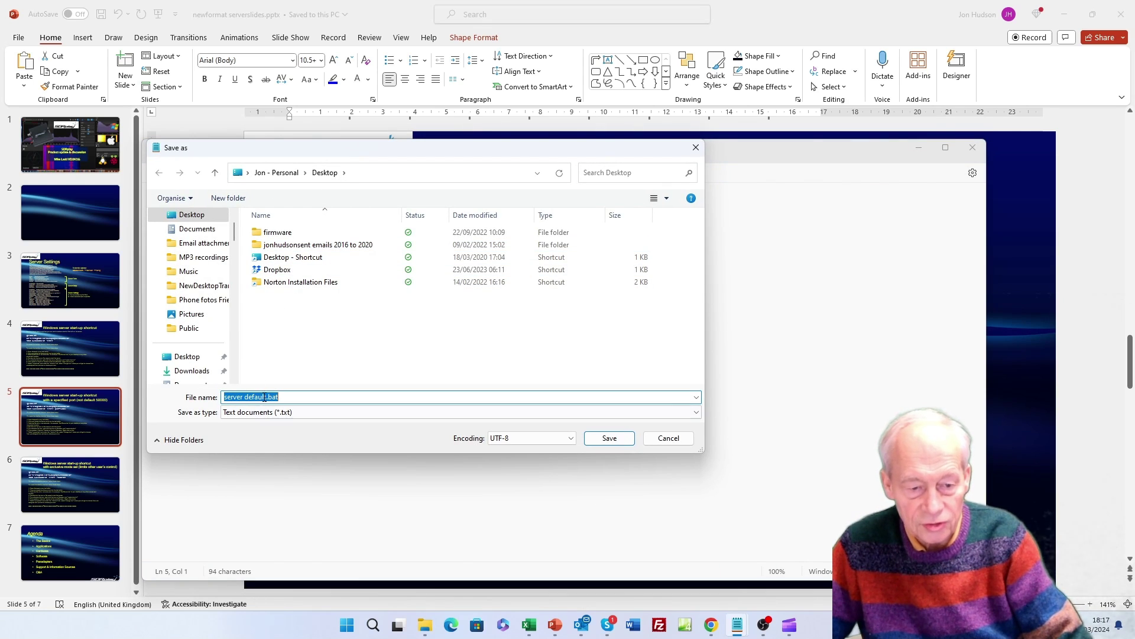
# Step: Save the port script to the desktop as 'server port 50005.bat' and show the desktop
pyautogui.click(243, 396)
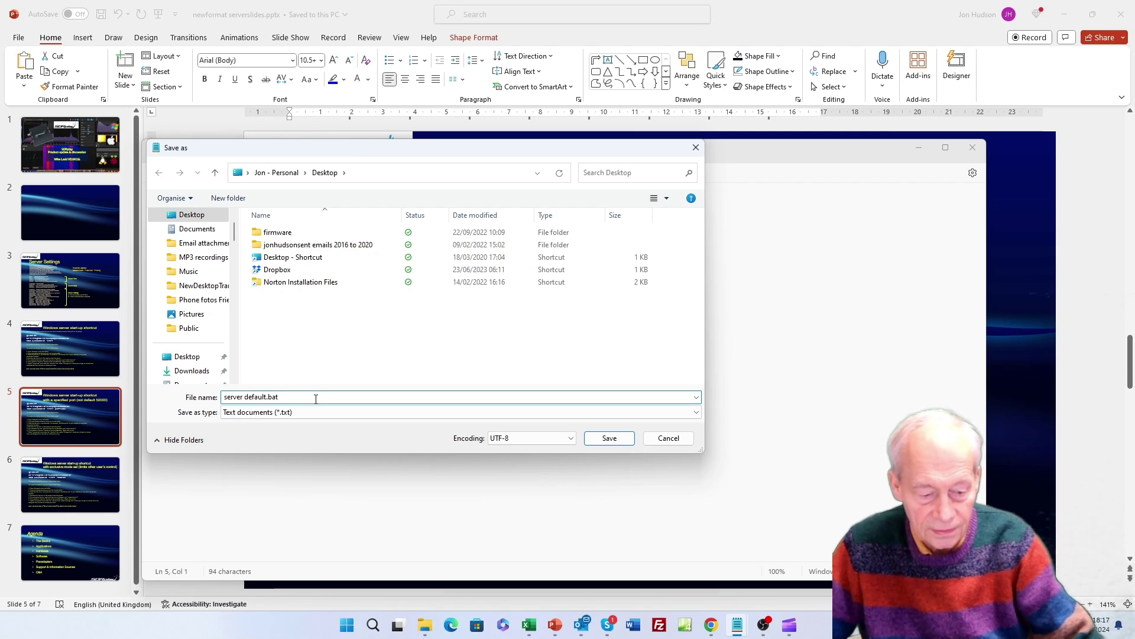
pyautogui.write('por')
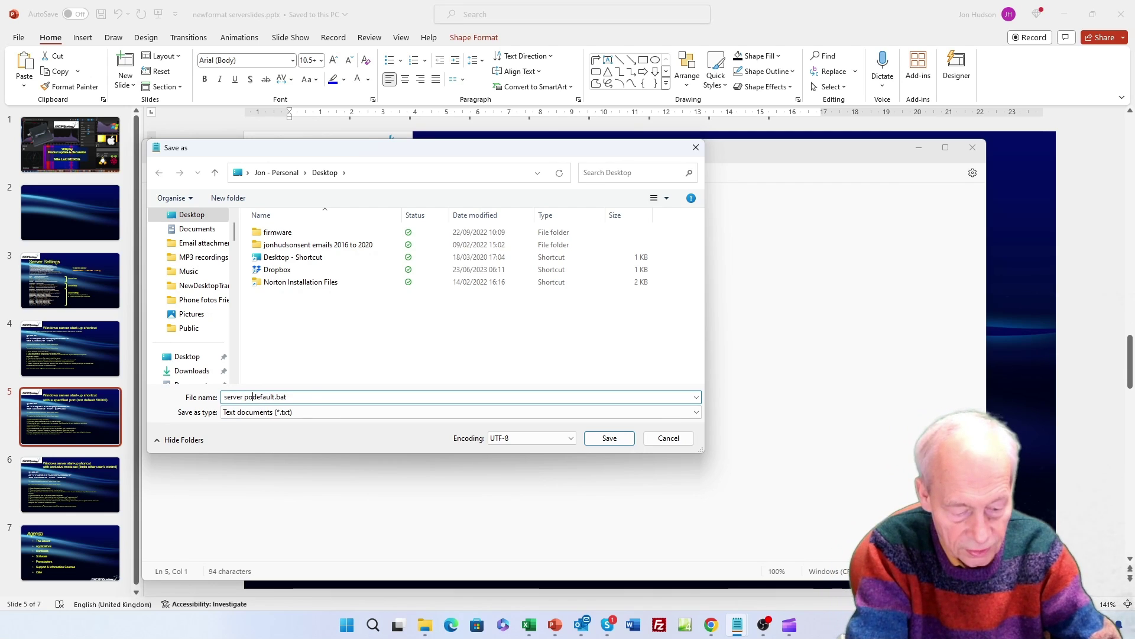
pyautogui.write('t 500')
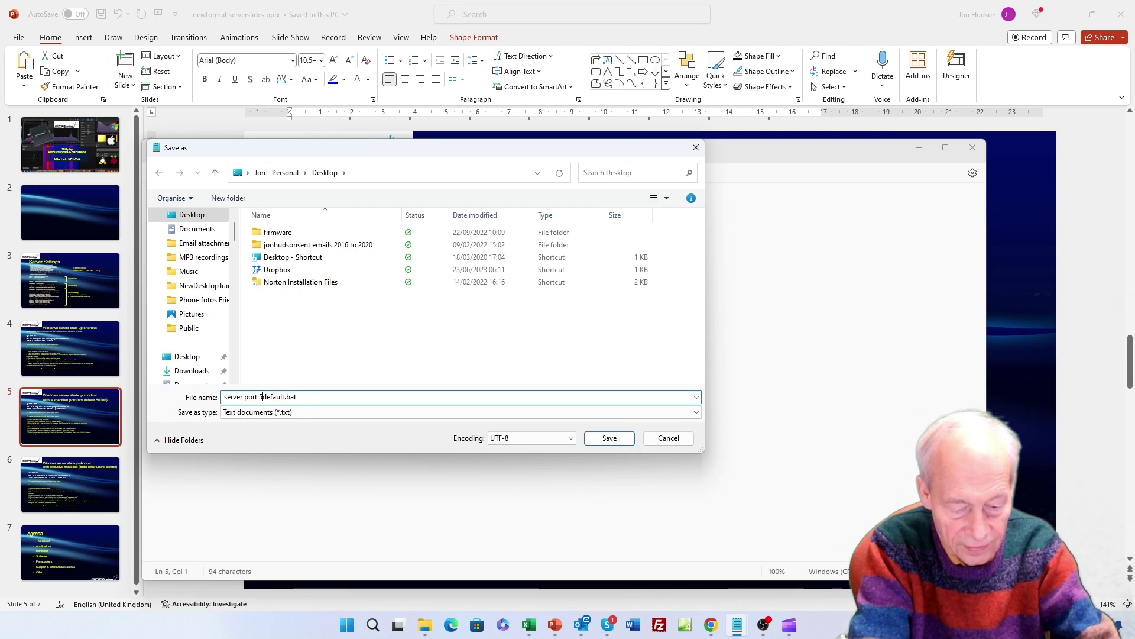
pyautogui.write('05')
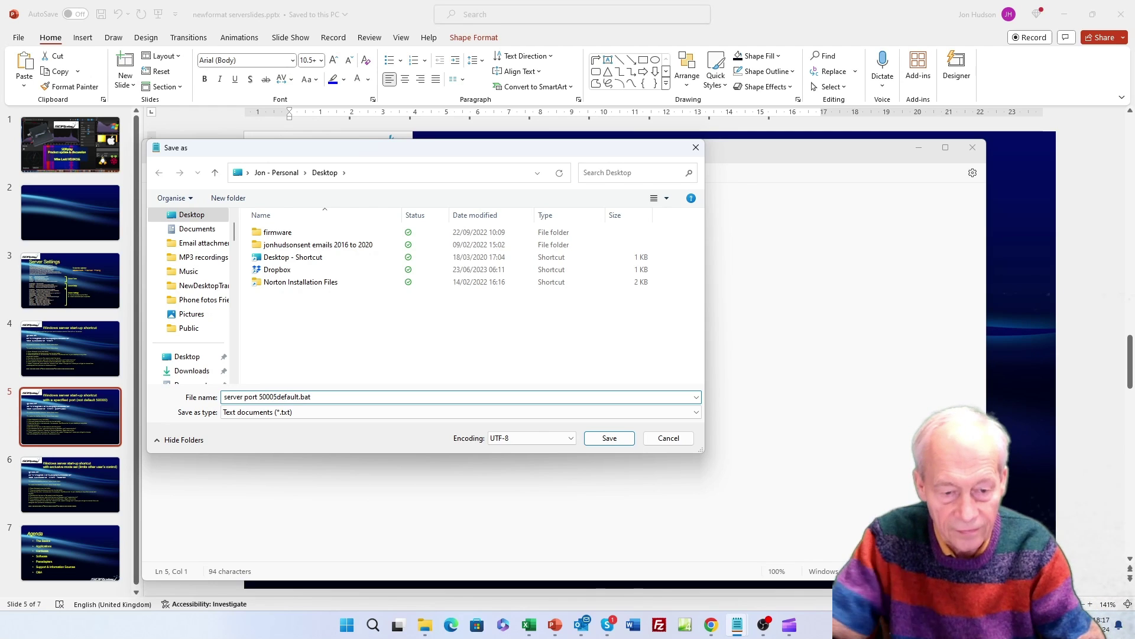
pyautogui.press('Delete')
pyautogui.press('Delete')
pyautogui.press('Delete')
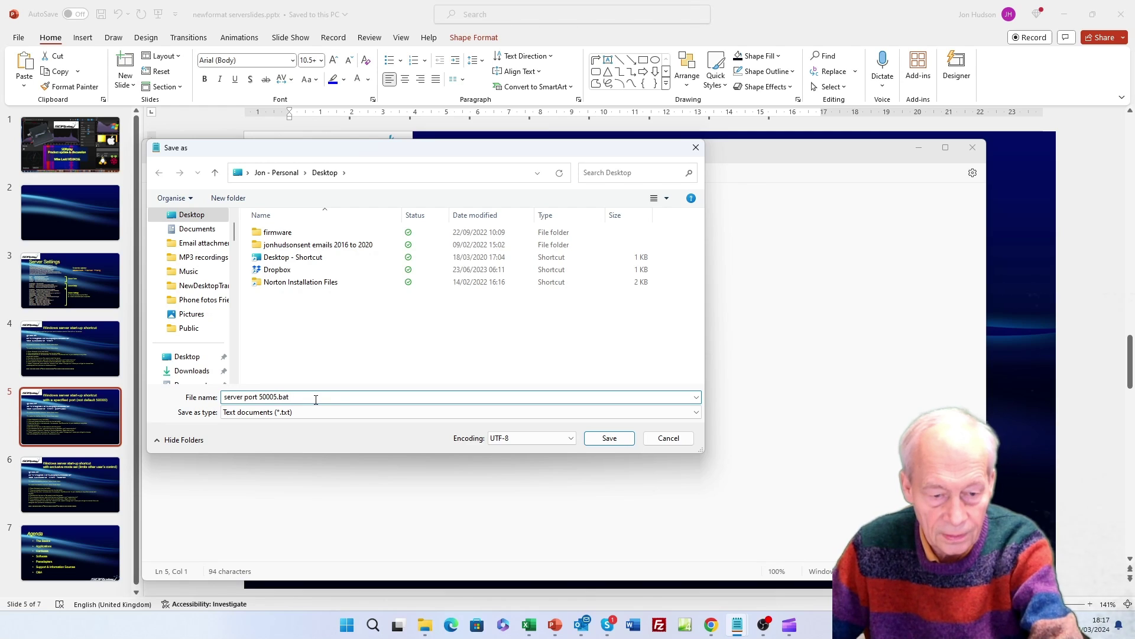
pyautogui.click(622, 441)
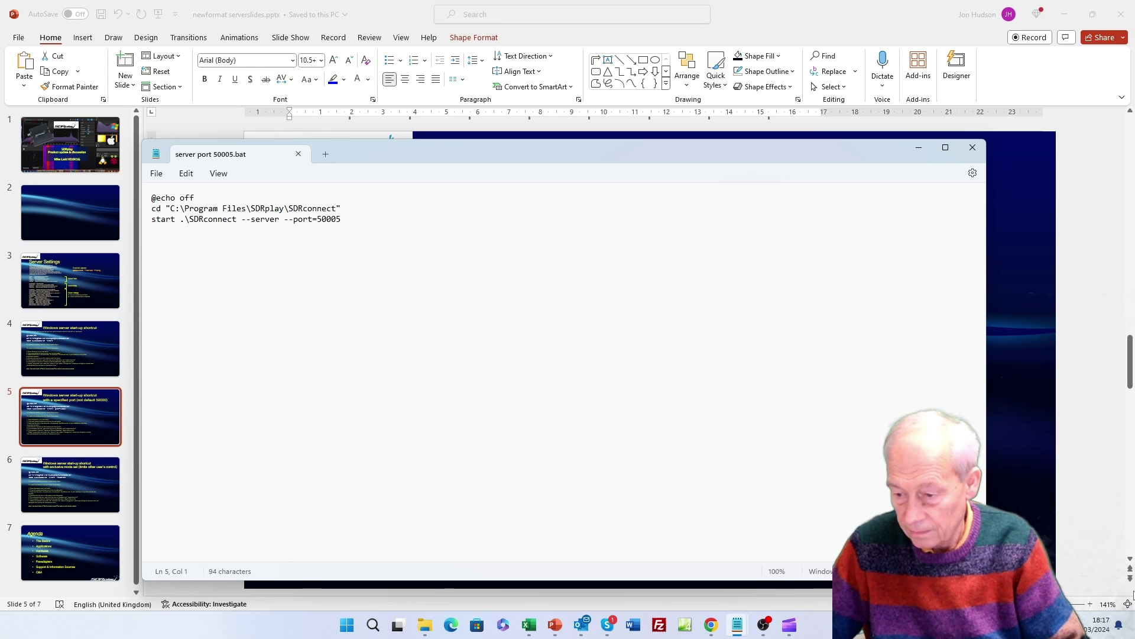
pyautogui.click(1132, 635)
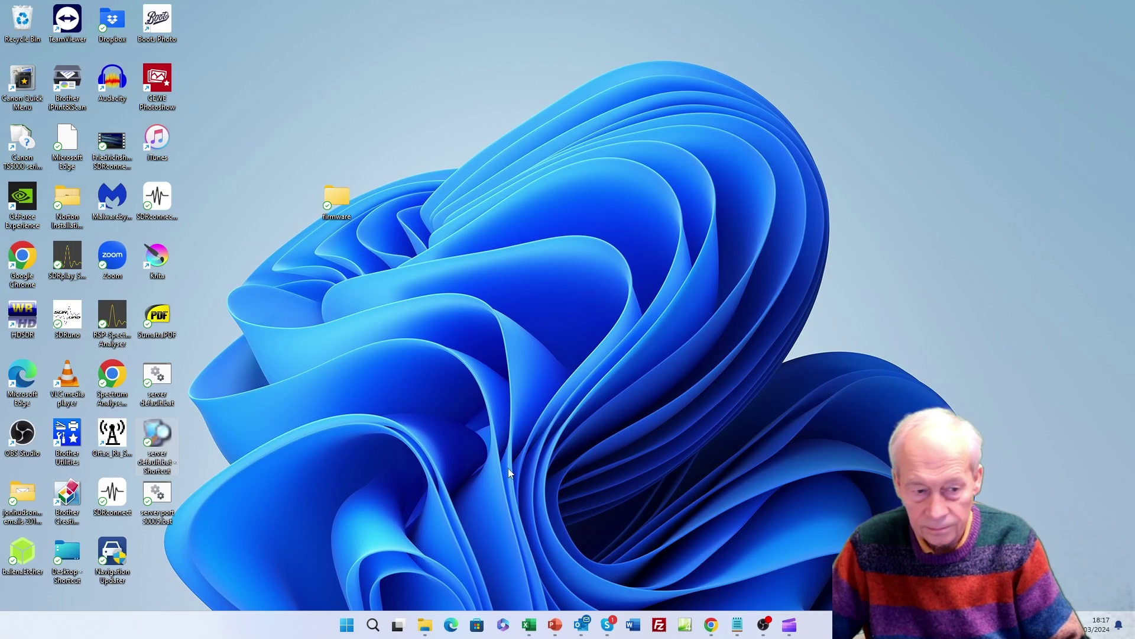
# Step: Run server port 50005.bat, confirm the server uses port 50005, close it, and return to slide 6
pyautogui.click(160, 500)
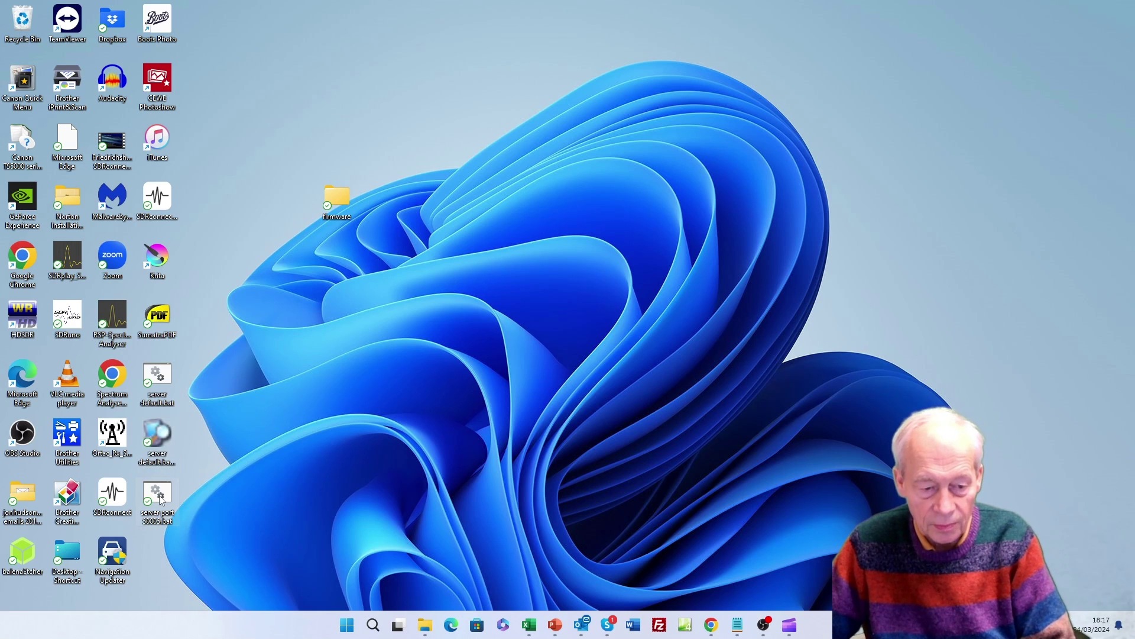
pyautogui.doubleClick(161, 499)
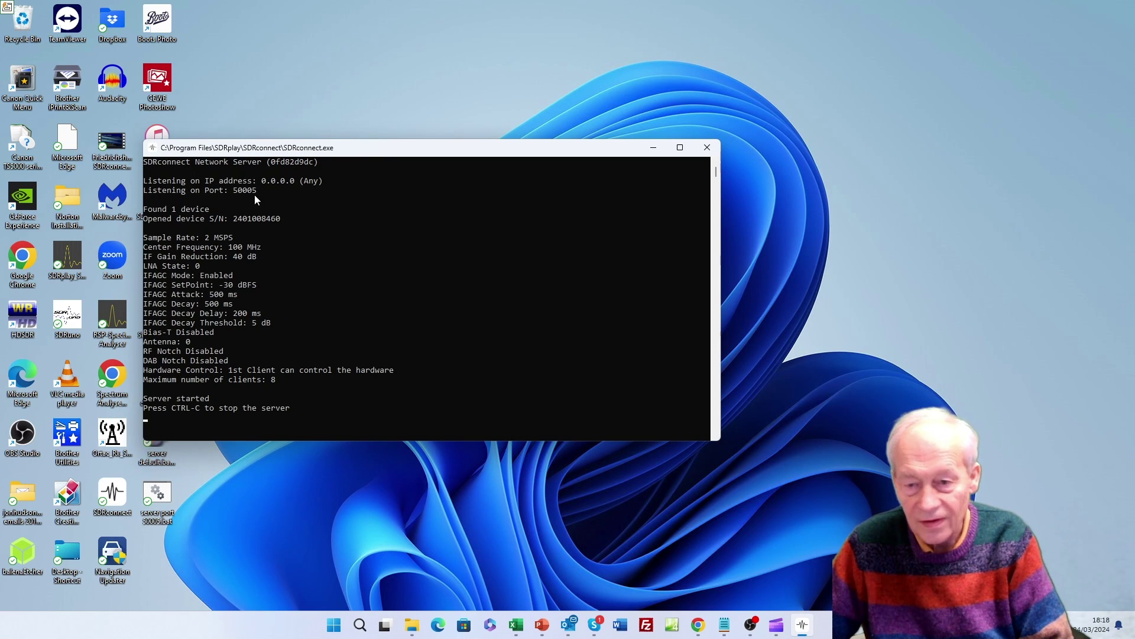
pyautogui.click(706, 147)
pyautogui.hotkey('alt', 'Tab')
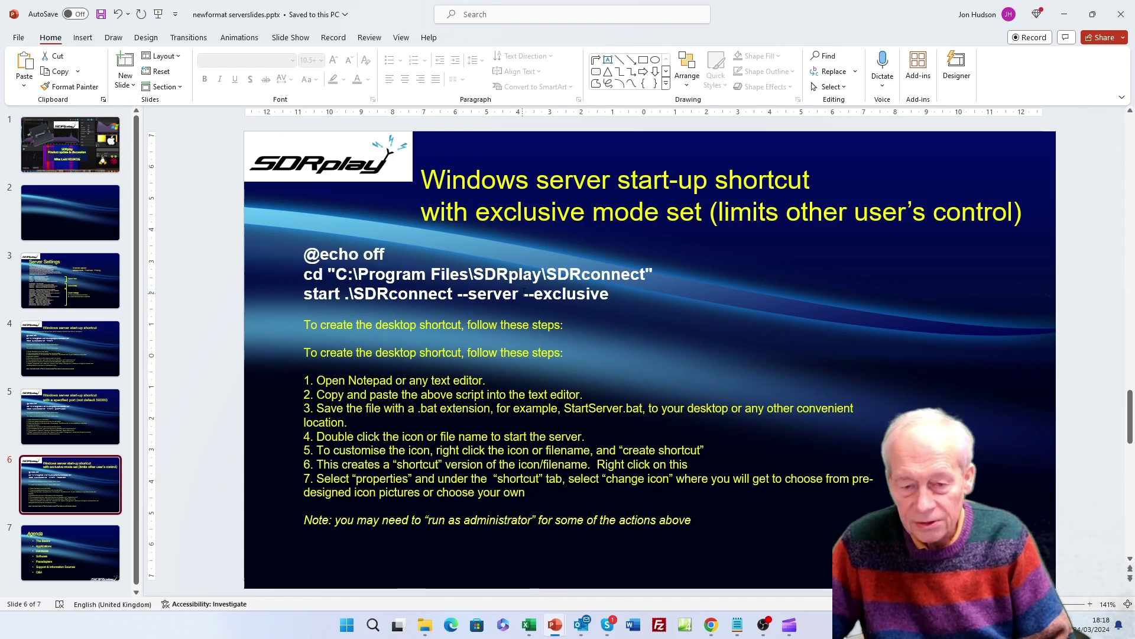
# Step: Select the three-line script ending in --server --exclusive on slide 6, then open the Start menu
pyautogui.moveTo(304, 254); pyautogui.dragTo(483, 315)
pyautogui.hotkey('ctrl', 'c')
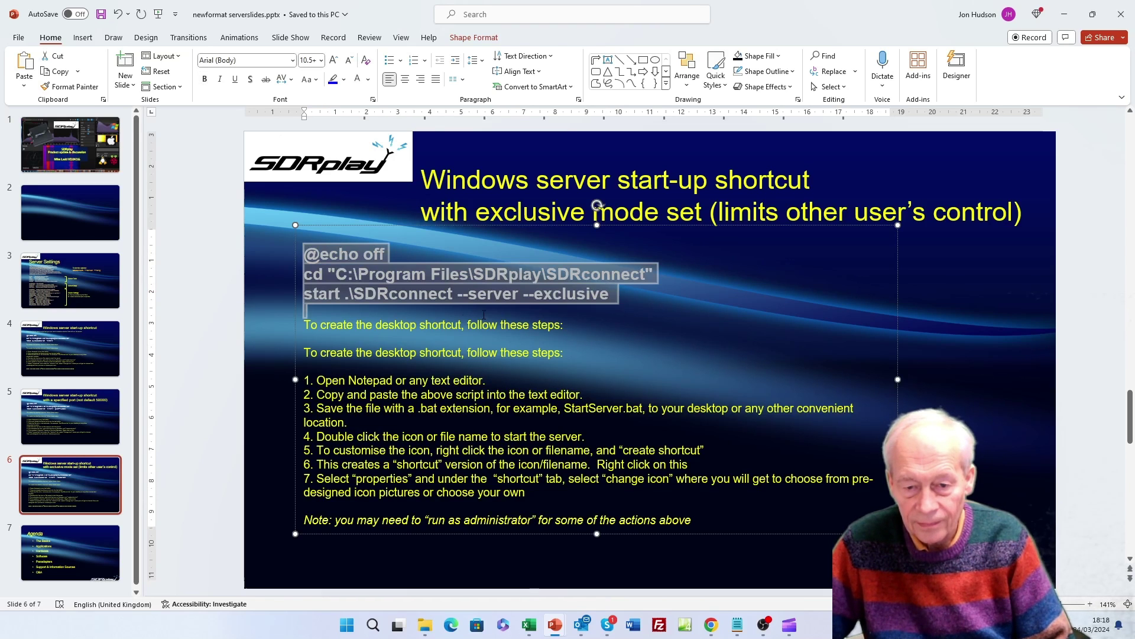
pyautogui.moveTo(593, 304); pyautogui.dragTo(610, 293)
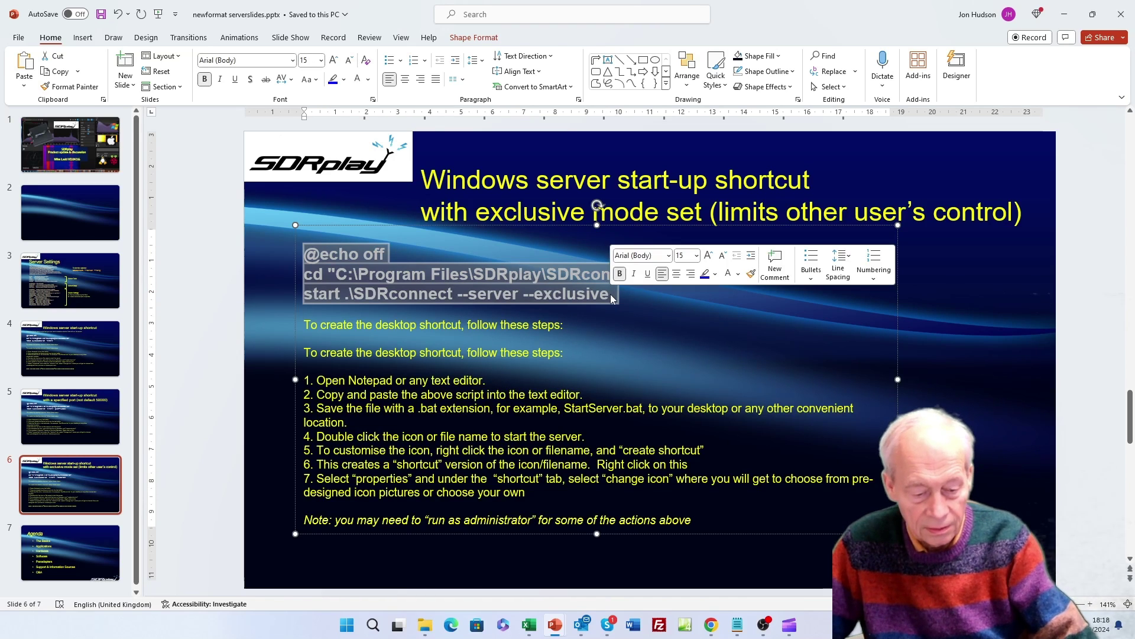
pyautogui.click(347, 625)
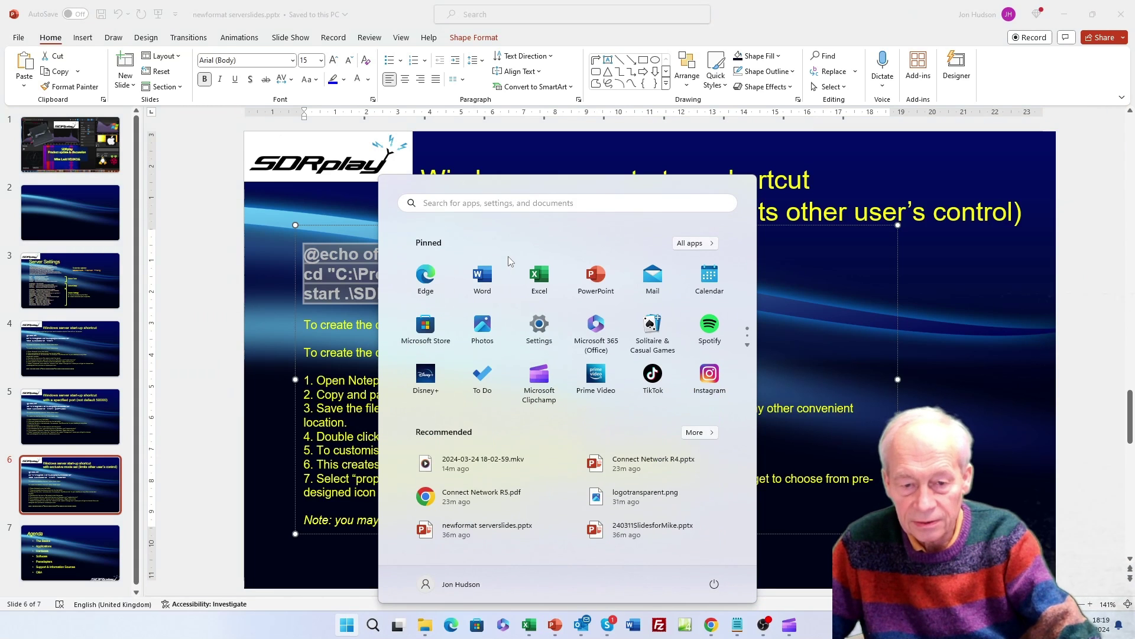
# Step: Open a new Notepad document, paste the three-line --exclusive server script, and start Save as
pyautogui.click(461, 203)
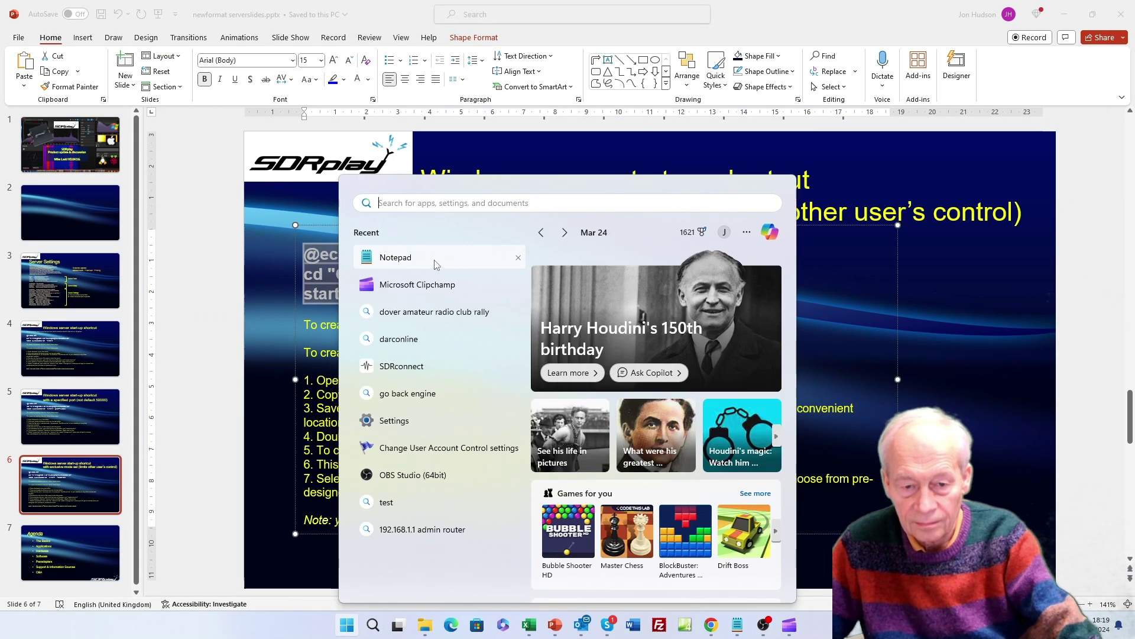
pyautogui.click(435, 260)
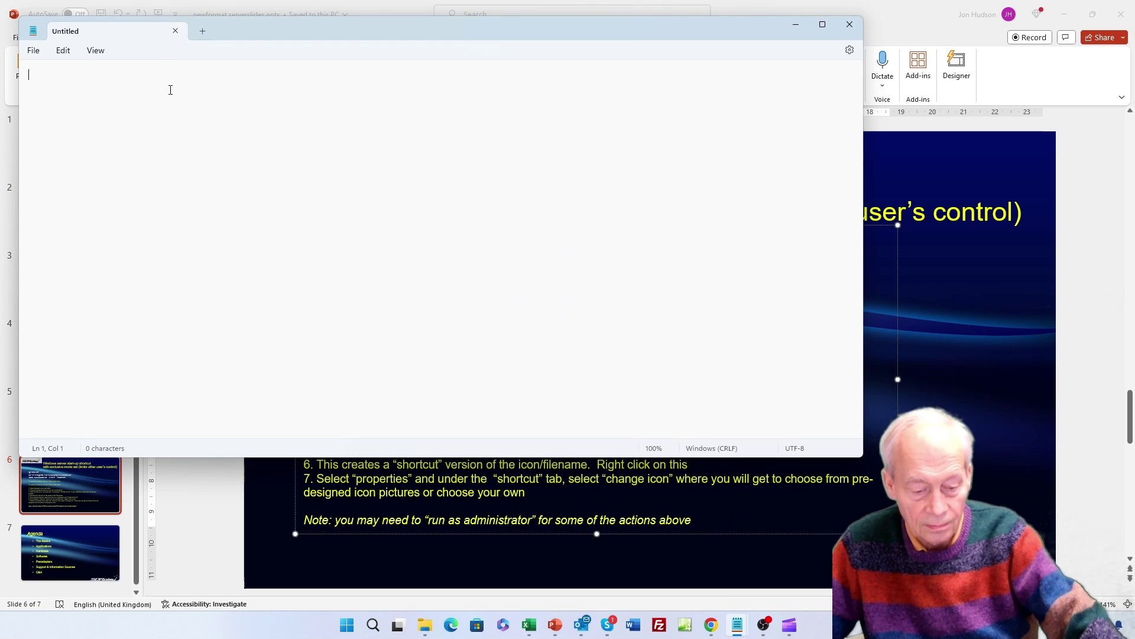
pyautogui.hotkey('ctrl', 'v')
pyautogui.click(33, 51)
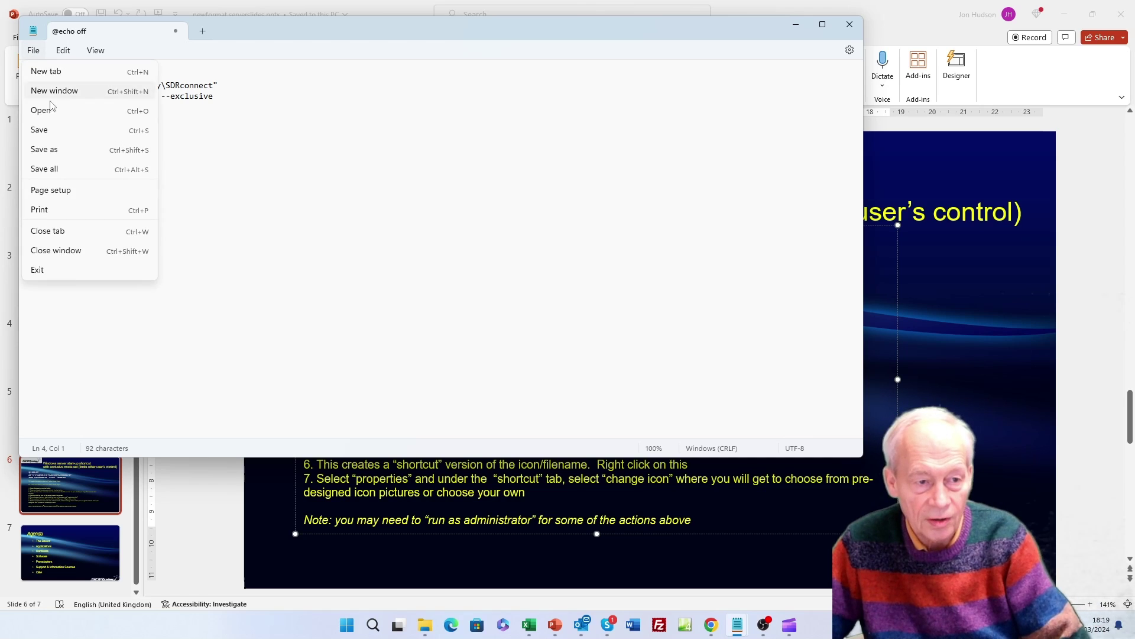
pyautogui.click(59, 149)
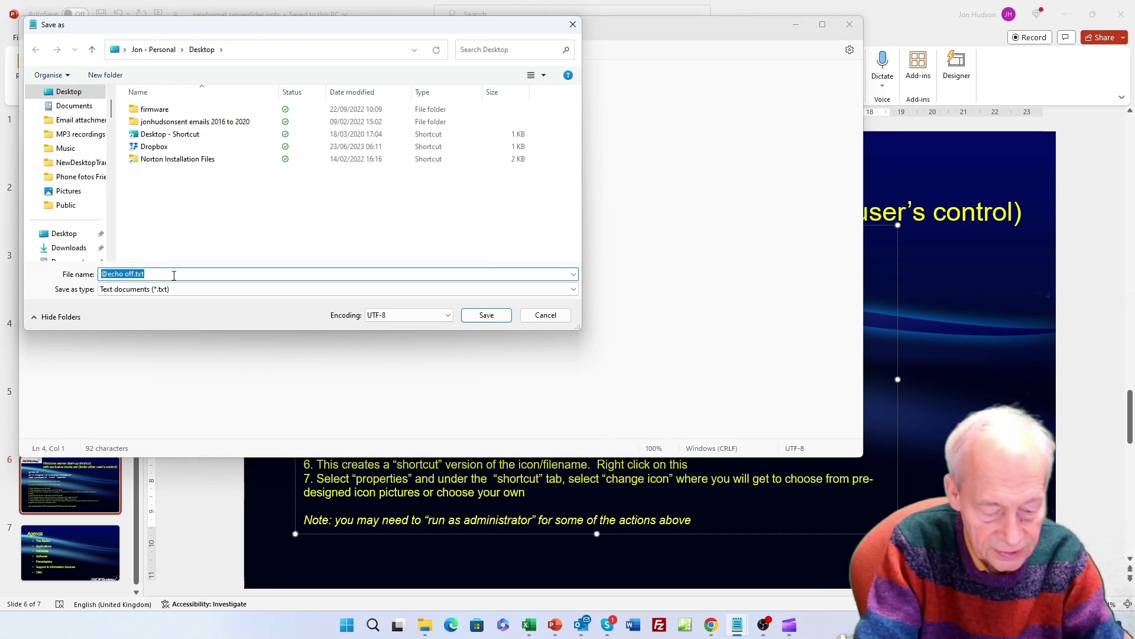
# Step: Save the script to the Desktop as 'server exclusive.bat' with type All files (*.*)
pyautogui.write('ser')
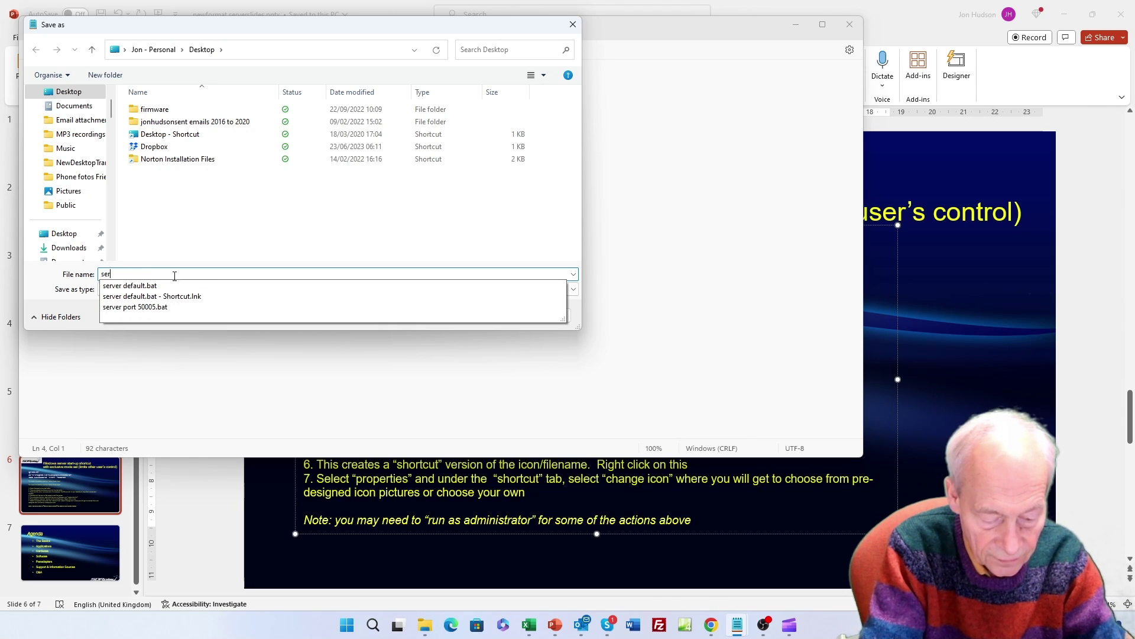
pyautogui.write('ver exc')
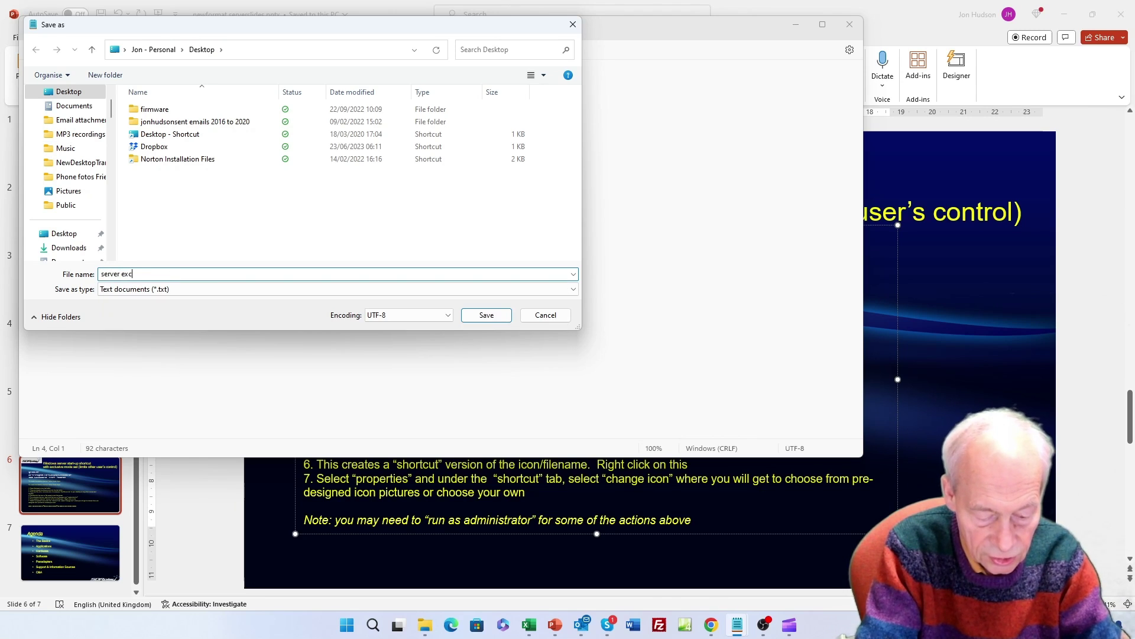
pyautogui.write('lusive')
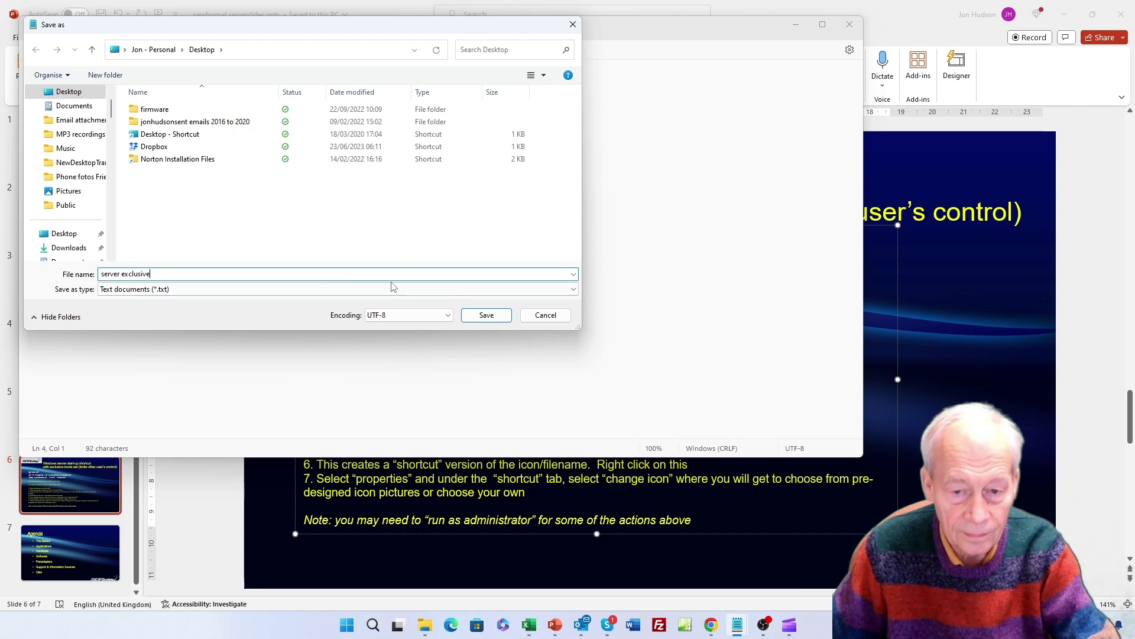
pyautogui.click(565, 289)
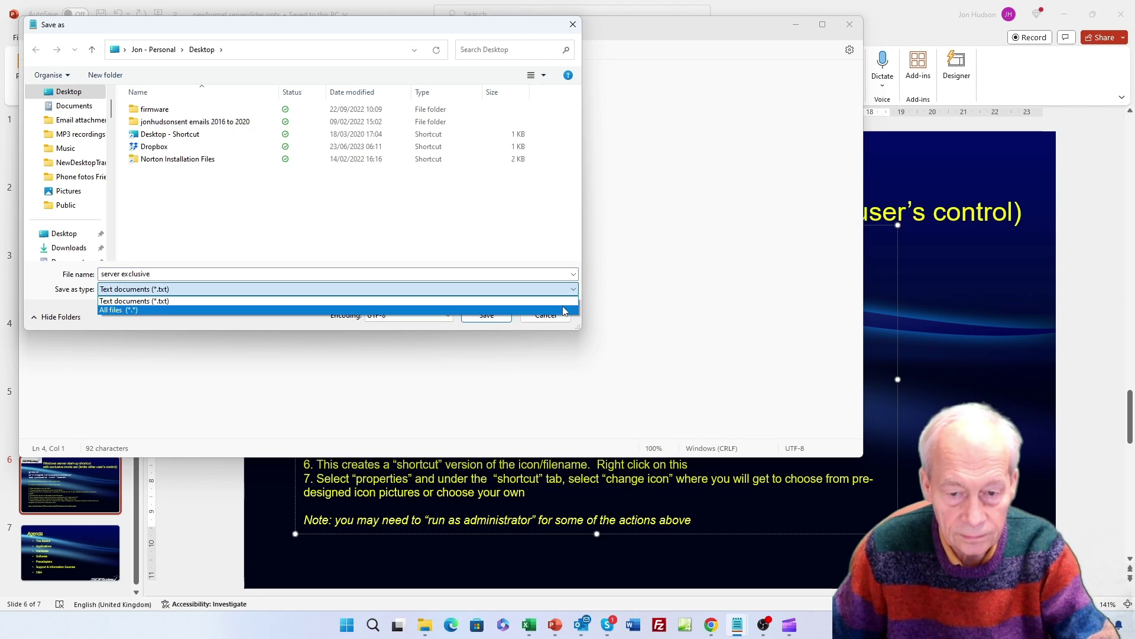
pyautogui.click(564, 310)
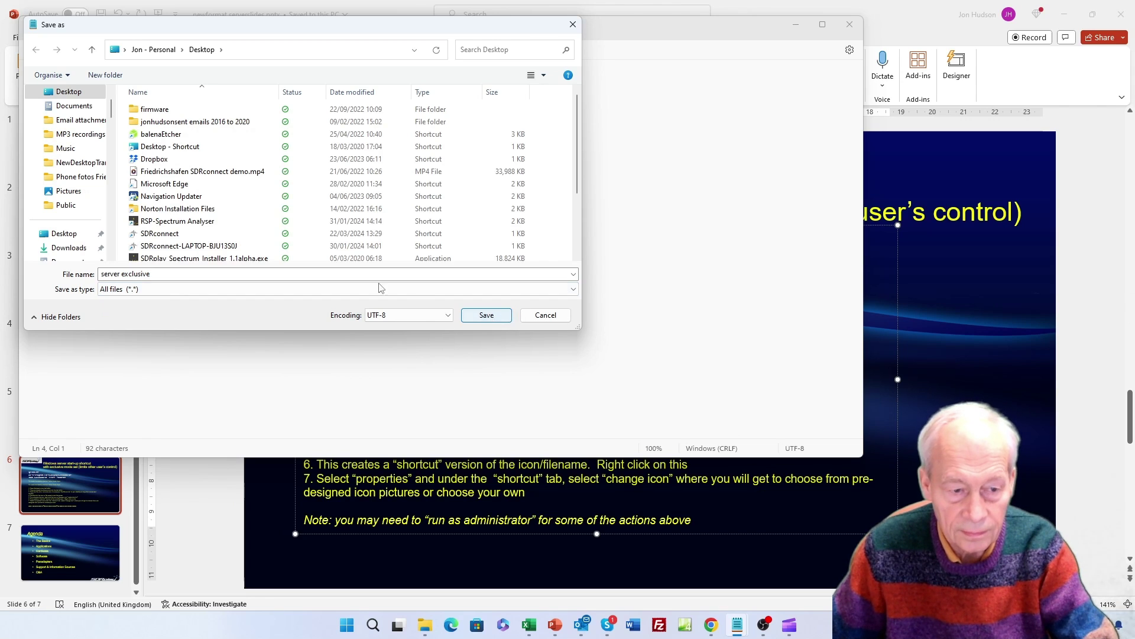
pyautogui.click(255, 274)
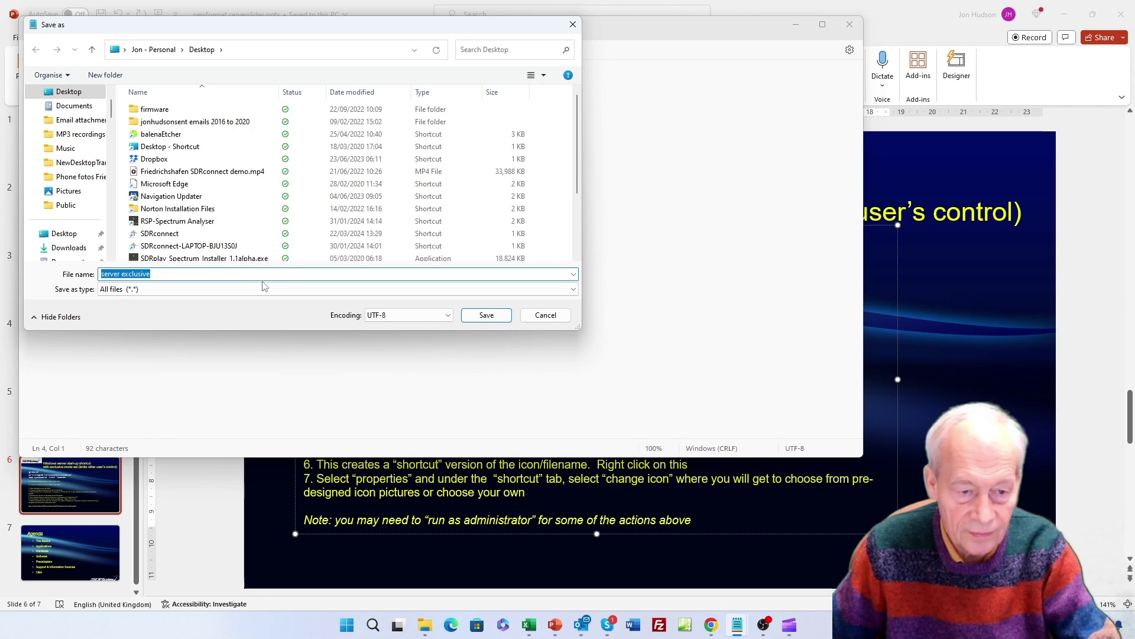
pyautogui.click(263, 273)
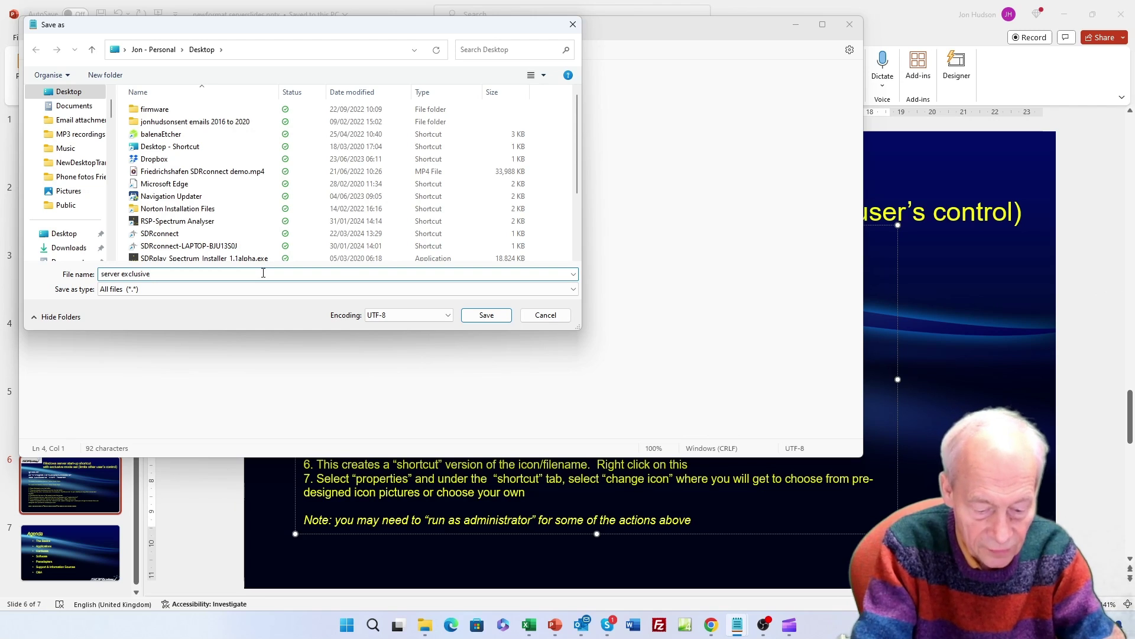
pyautogui.write('.bat')
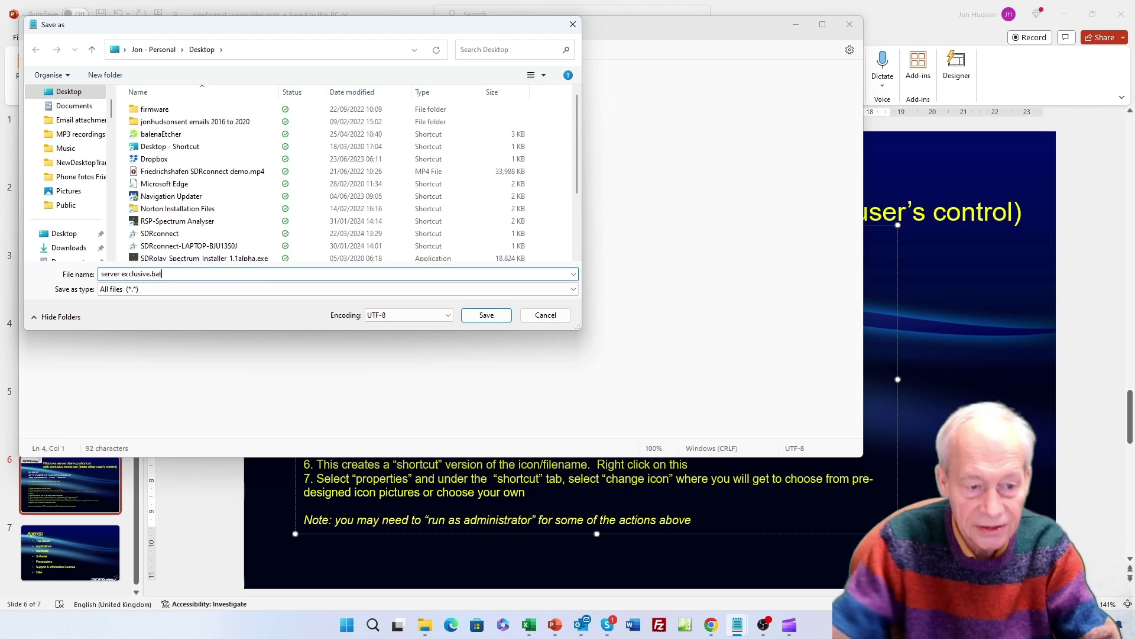
pyautogui.click(486, 314)
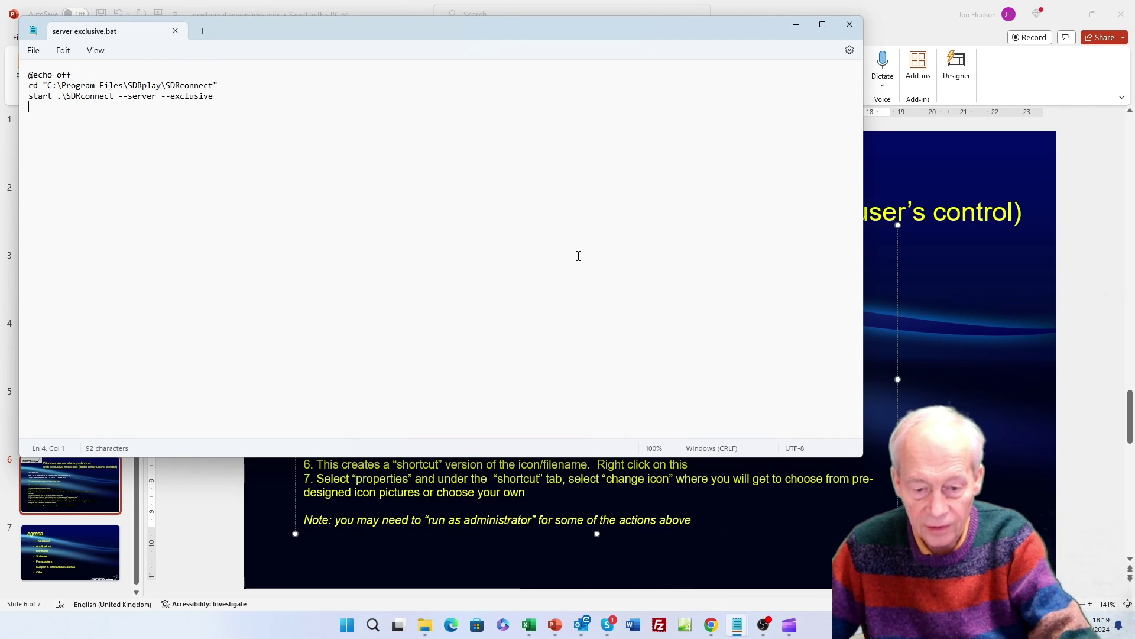
# Step: Show the desktop and run server exclusive.bat to start the SDRconnect server
pyautogui.press('super+d')
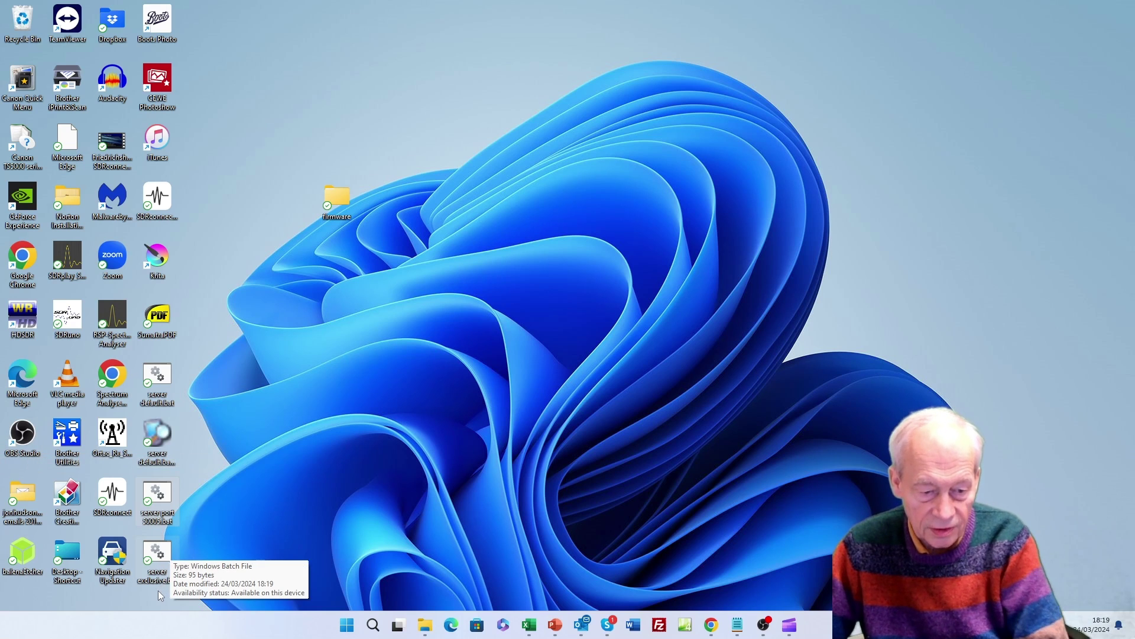
pyautogui.doubleClick(158, 558)
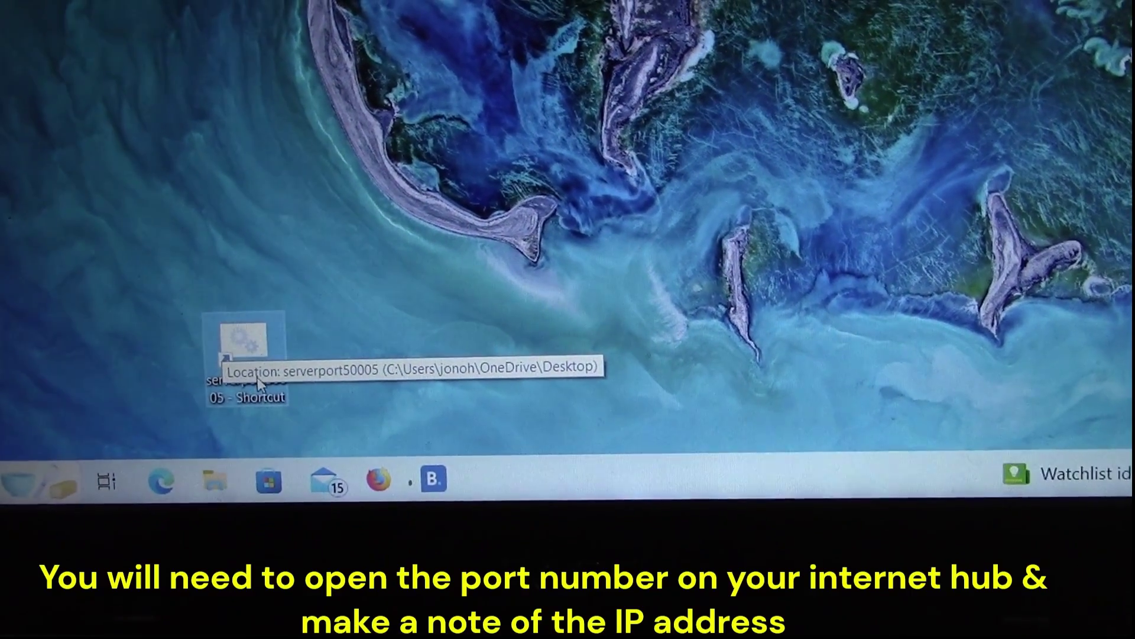
# Step: Launch the laptop's server from the serverport50005 desktop shortcut
pyautogui.doubleClick(259, 382)
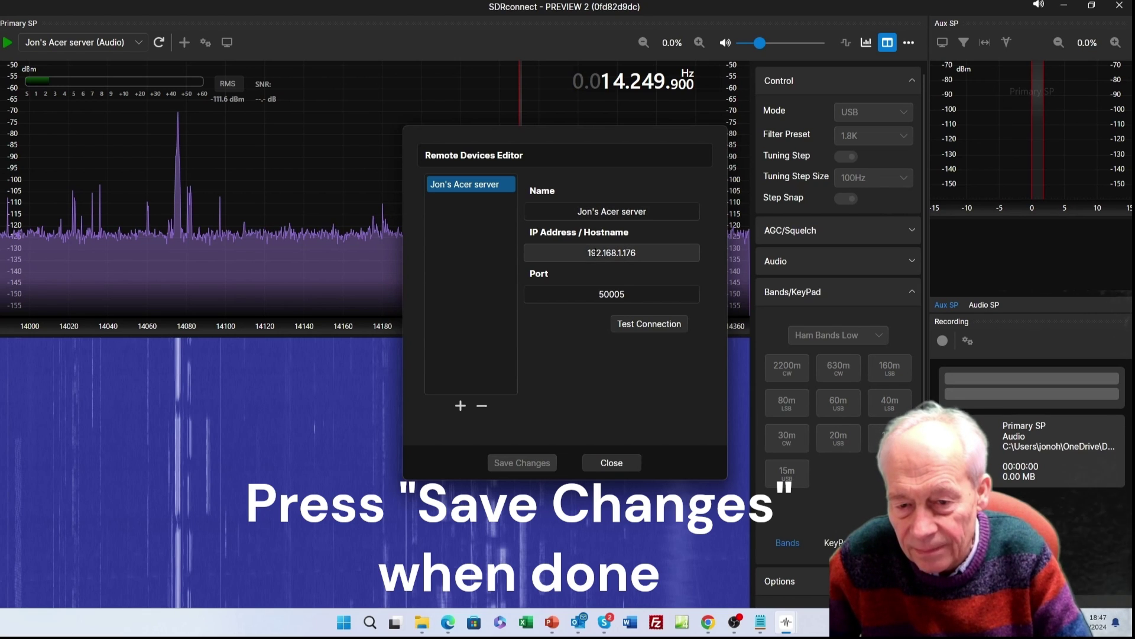
# Step: Check the entry's IP 192.168.1.176 and port 50005, then pass the connection test
pyautogui.moveTo(588, 253); pyautogui.dragTo(656, 262)
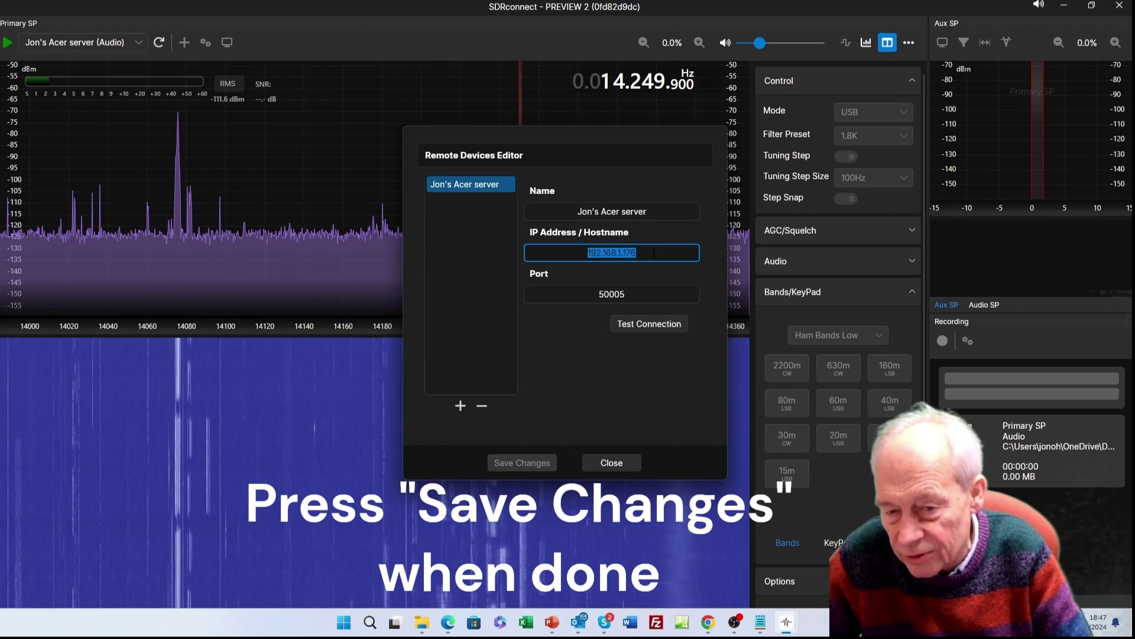
pyautogui.click(643, 294)
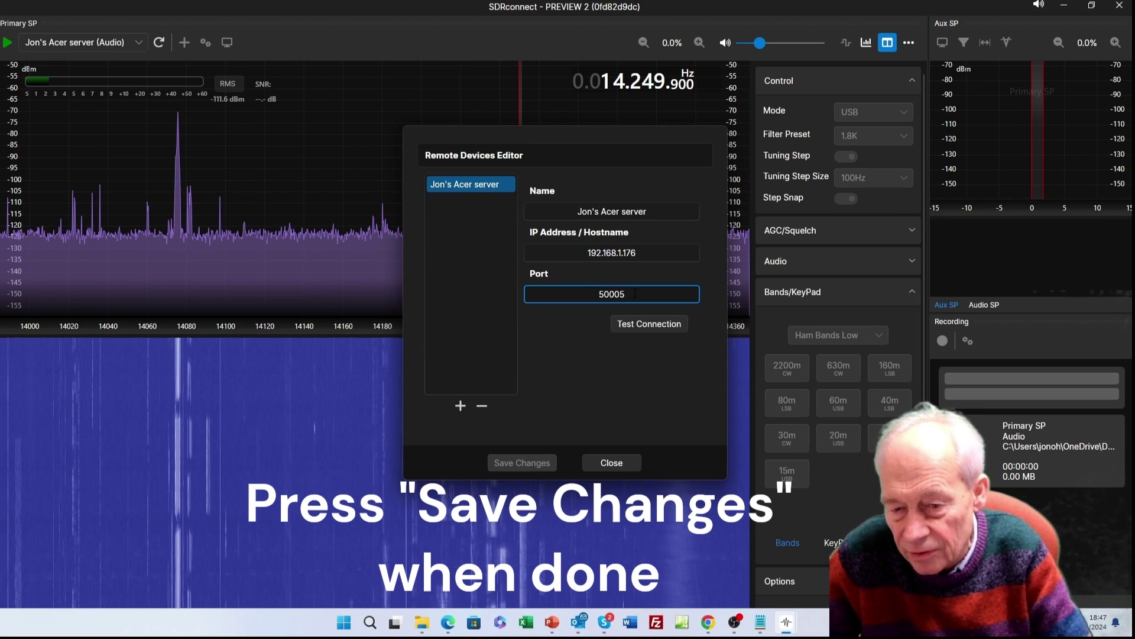
pyautogui.click(645, 327)
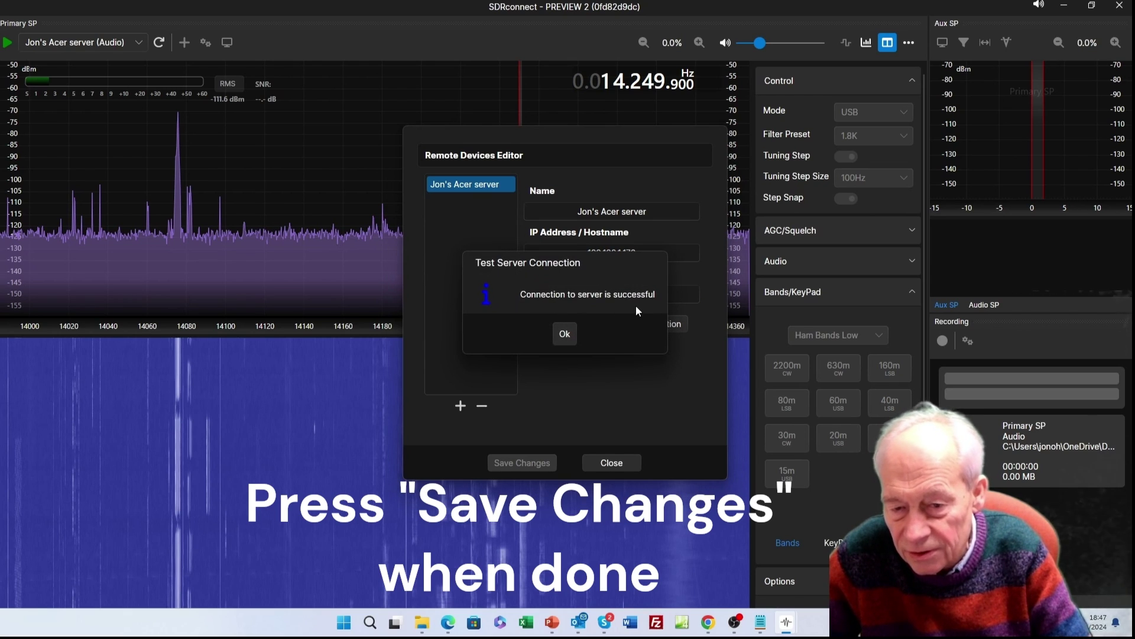
pyautogui.click(564, 334)
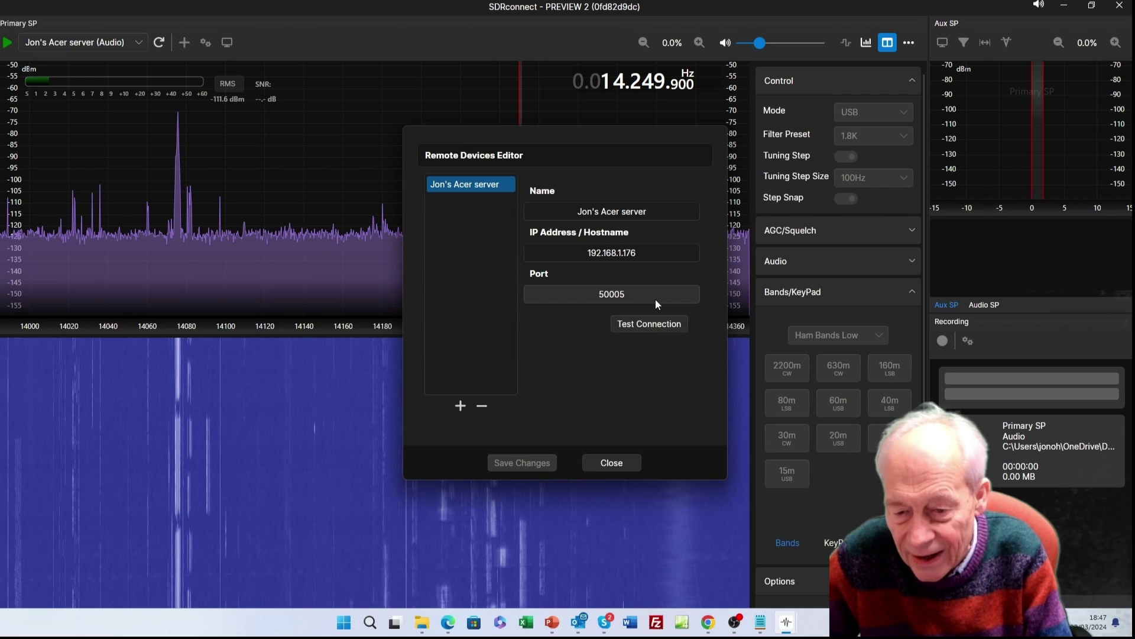
# Step: Close the Remote Devices Editor, refresh the device list, and view the Acer IQ/Audio sources
pyautogui.click(614, 463)
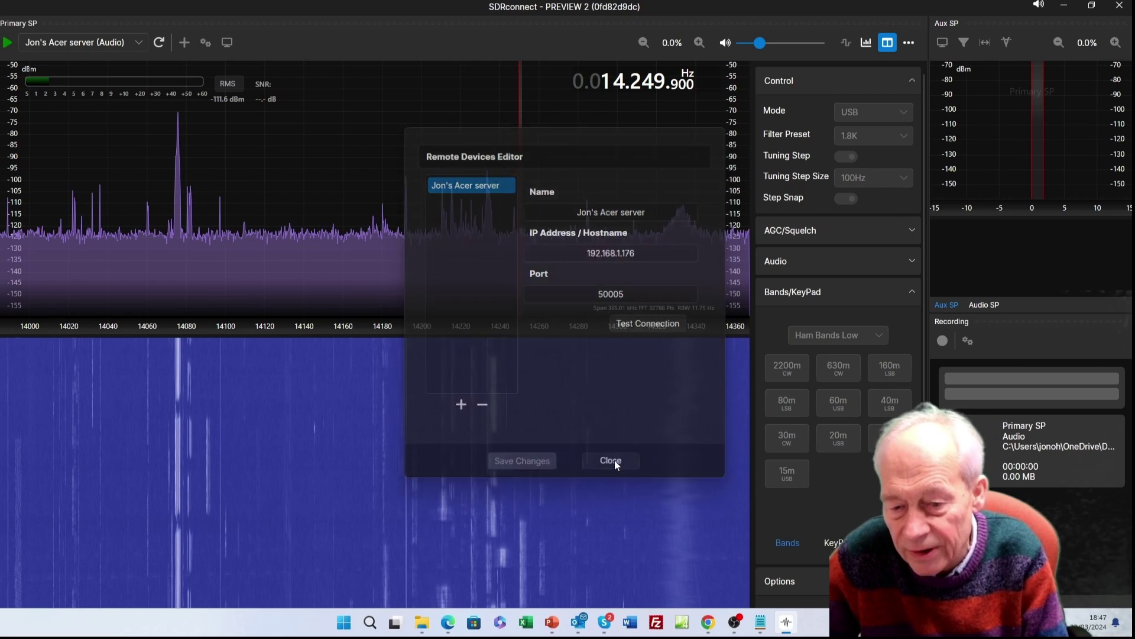
pyautogui.click(159, 44)
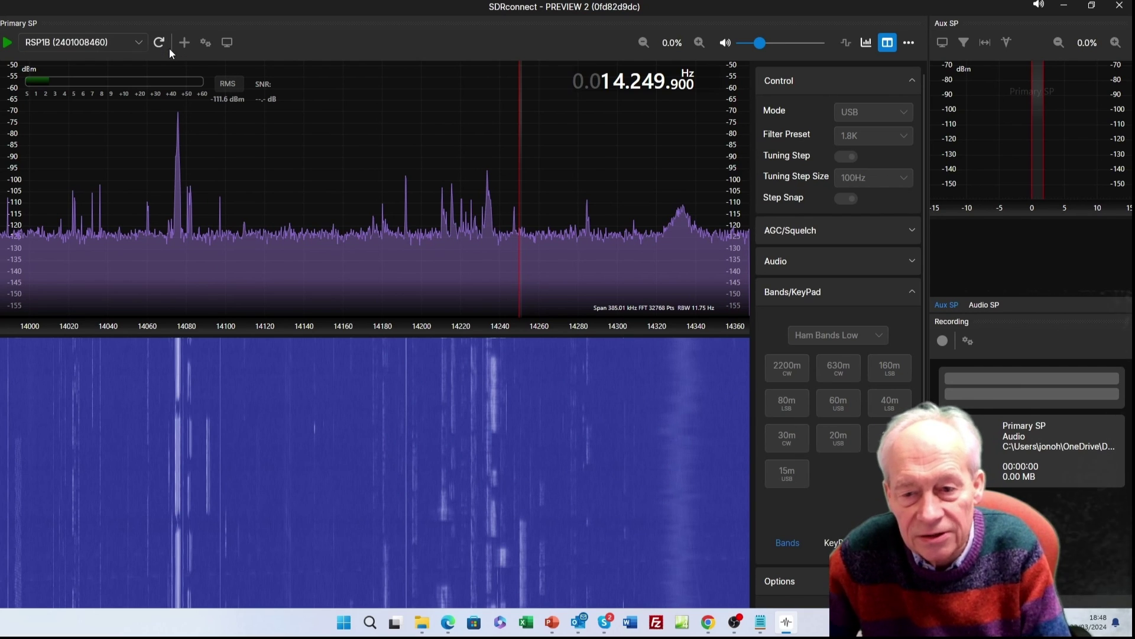
pyautogui.click(137, 43)
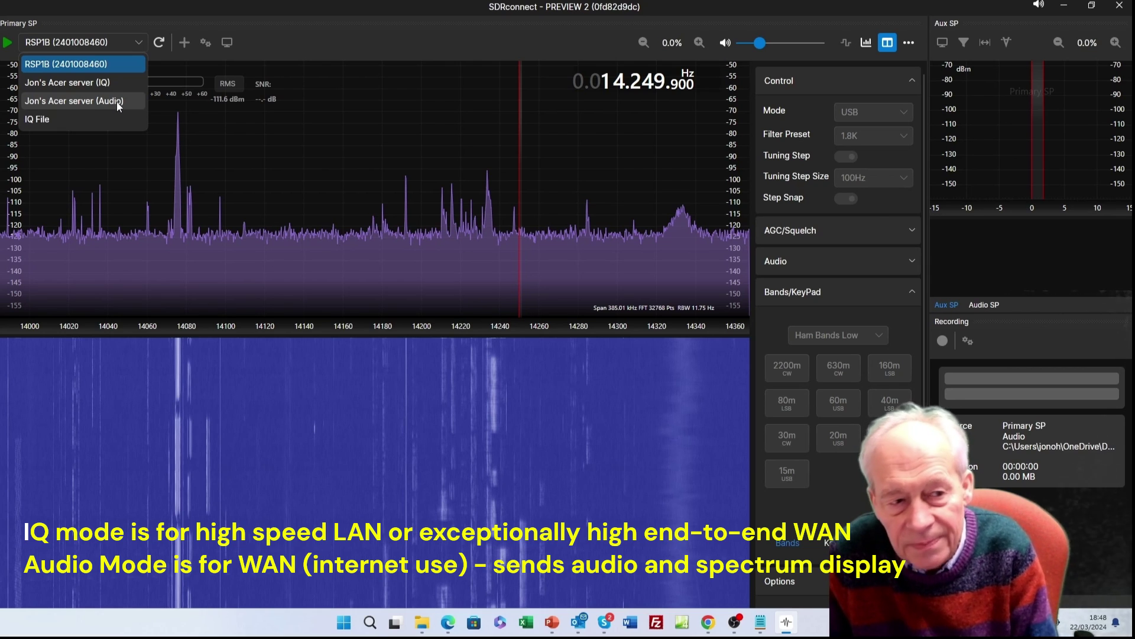
# Step: Select the Acer server (Audio) source and start receiving from it
pyautogui.click(115, 102)
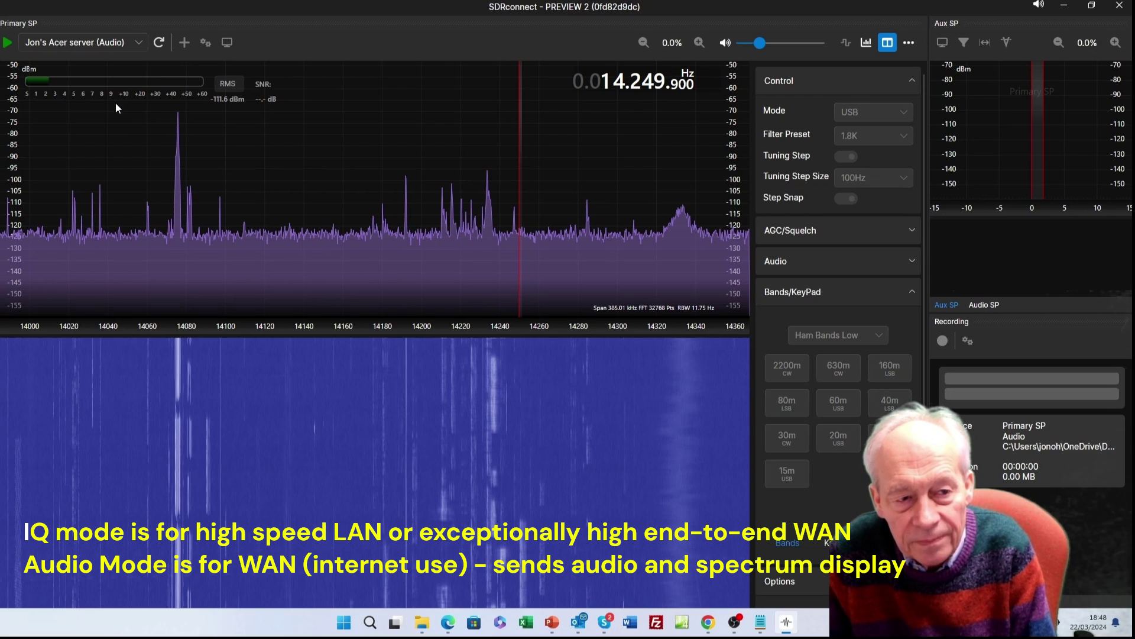
pyautogui.click(9, 43)
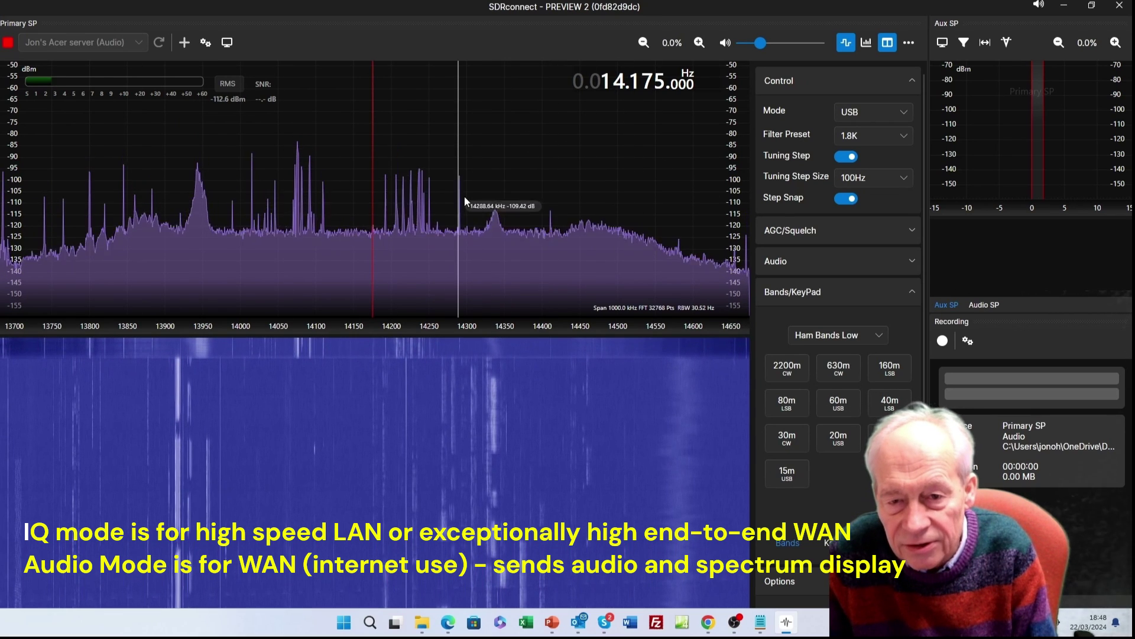
pyautogui.scroll(1, 452, 214)
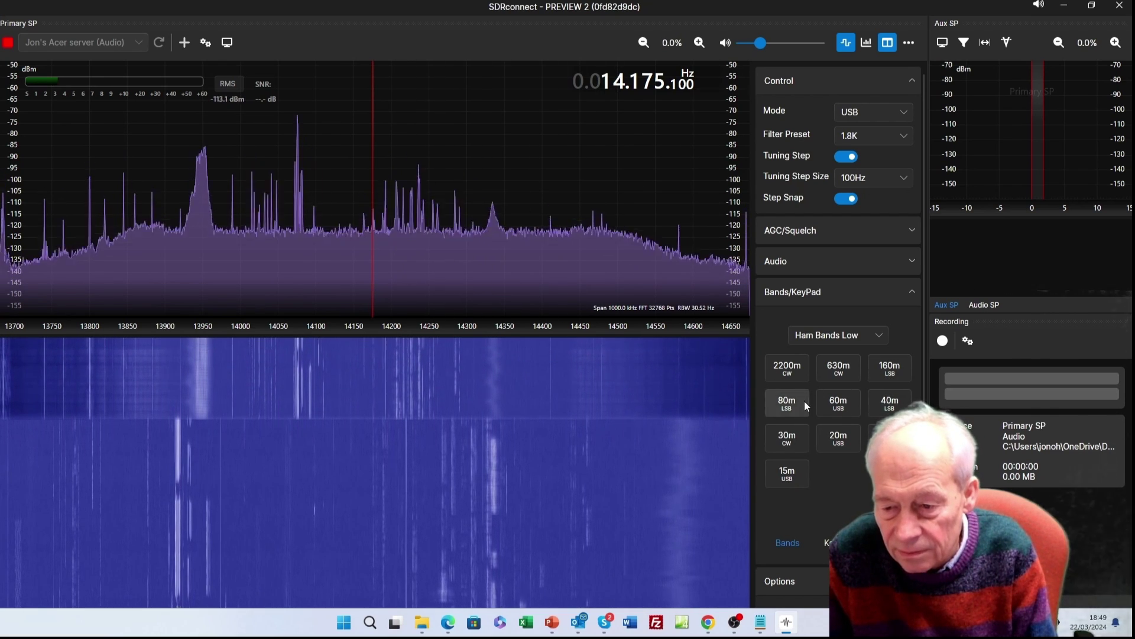
# Step: Switch to the 20m band, tune onto the signal at 14.235.100, and set the volume
pyautogui.click(838, 438)
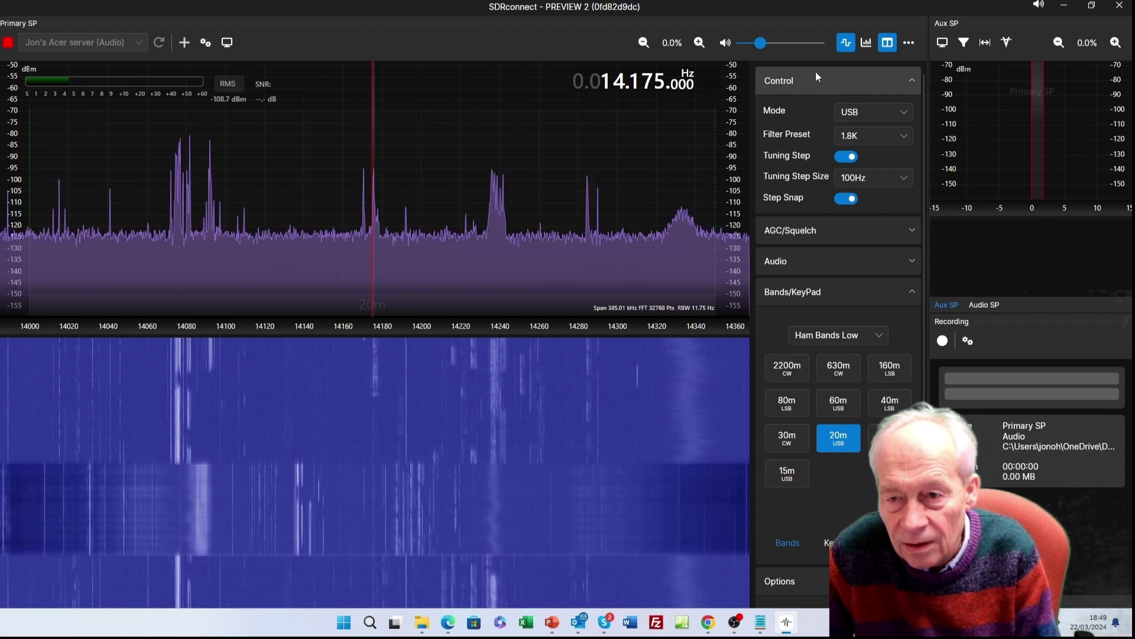
pyautogui.moveTo(763, 44); pyautogui.dragTo(807, 45)
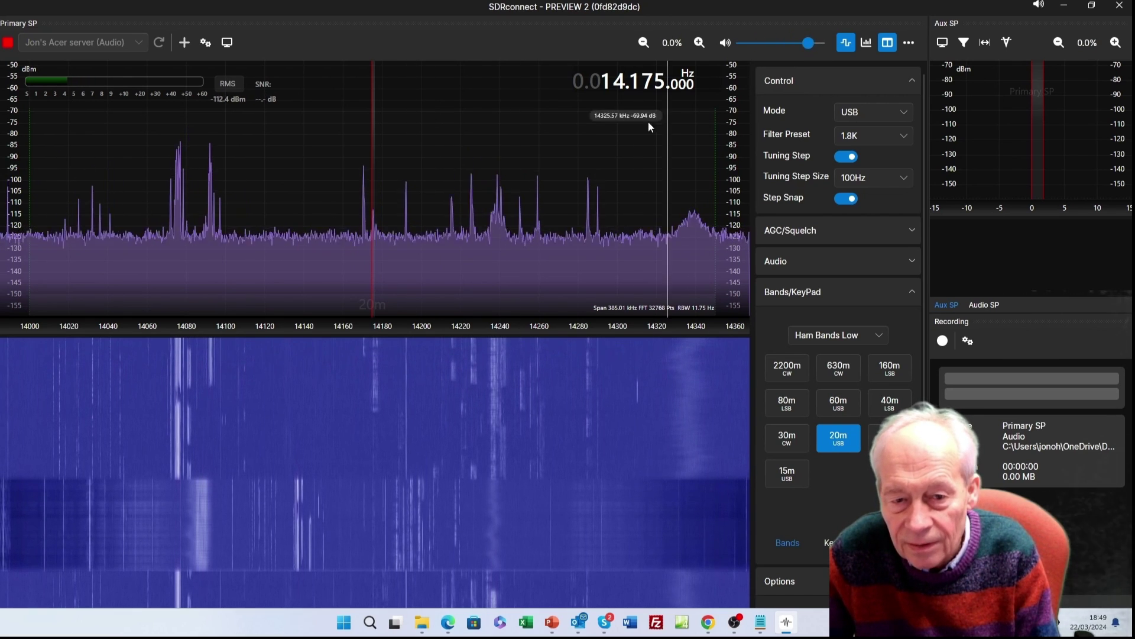
pyautogui.click(492, 158)
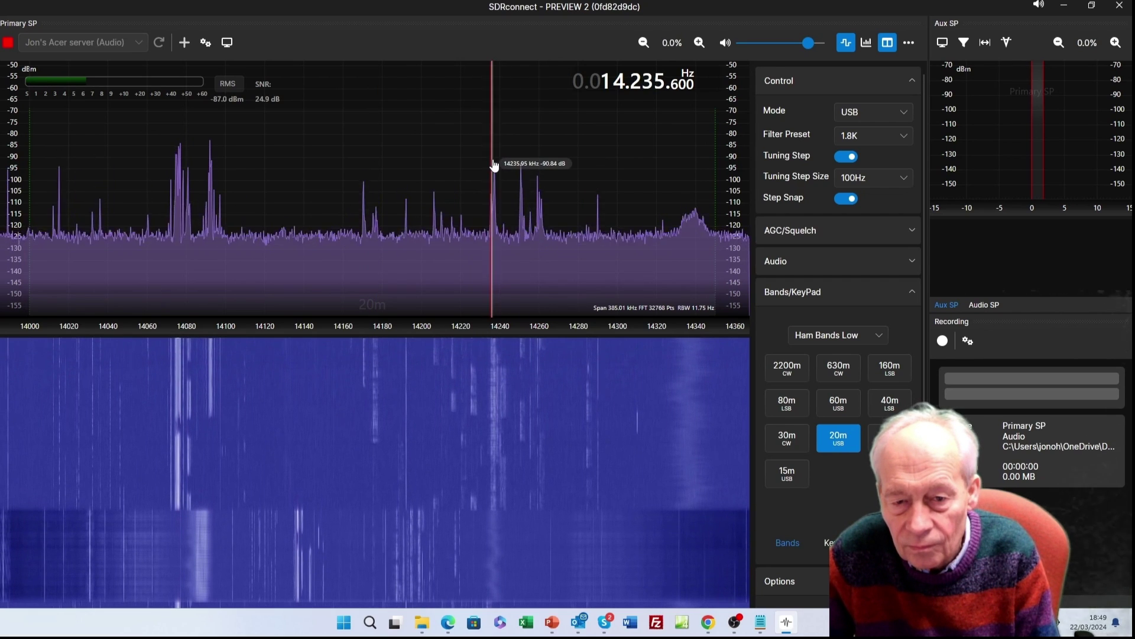
pyautogui.moveTo(494, 161); pyautogui.dragTo(492, 159)
pyautogui.click(493, 159)
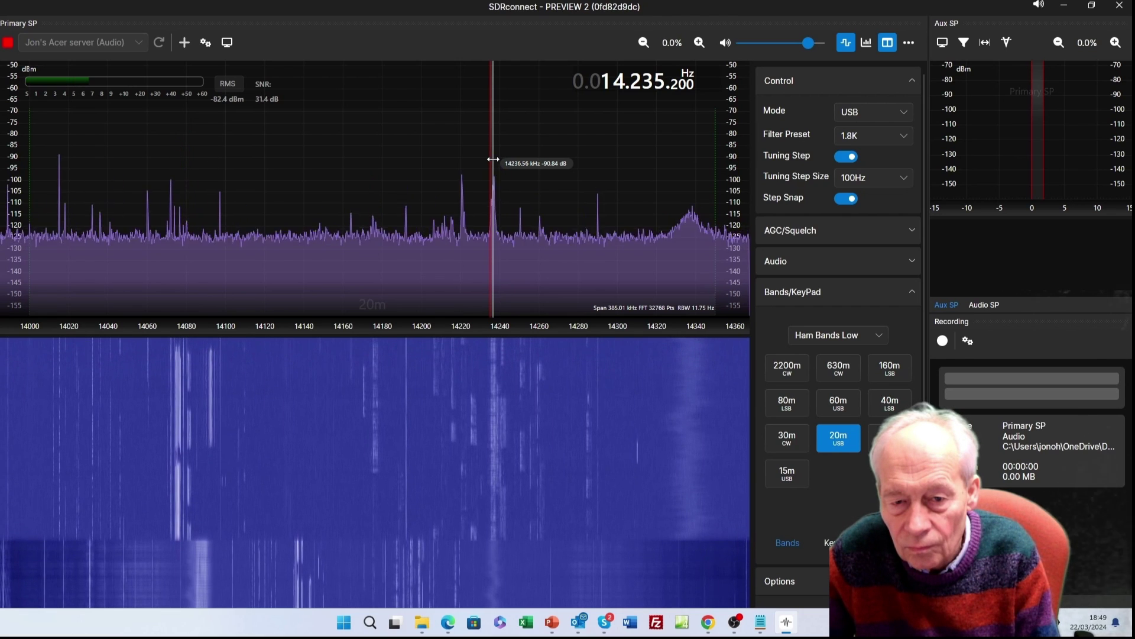
pyautogui.scroll(-1, 493, 159)
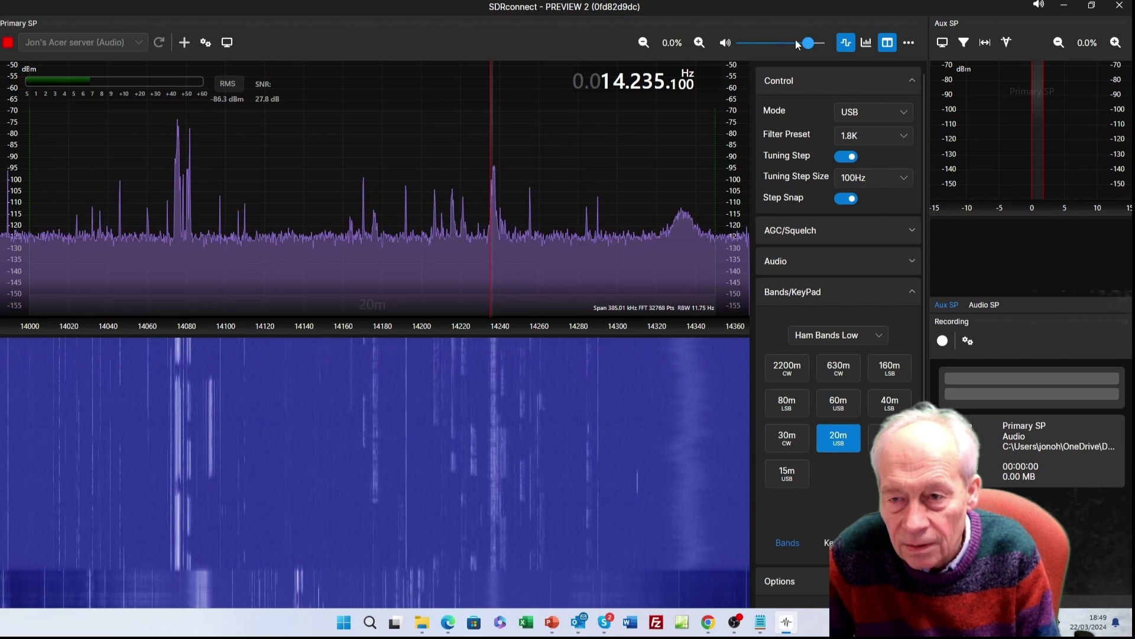
pyautogui.moveTo(808, 43); pyautogui.dragTo(772, 43)
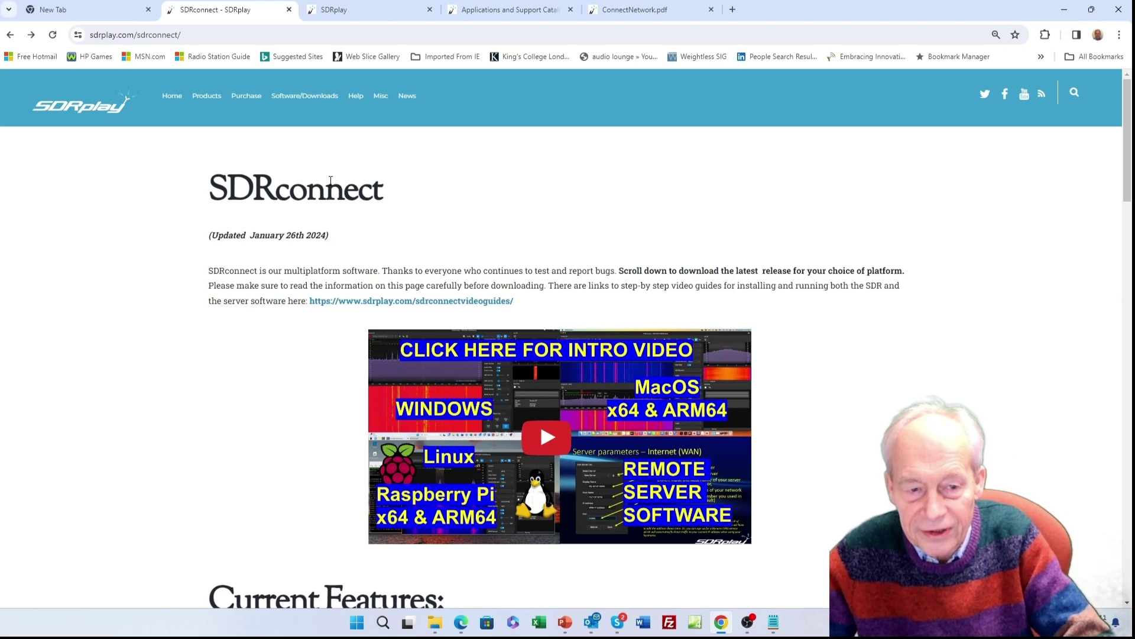
# Step: Open the SDRconnect Video Guides page from the SDRplay SDRconnect page and browse it
pyautogui.scroll(-20, 604, 385)
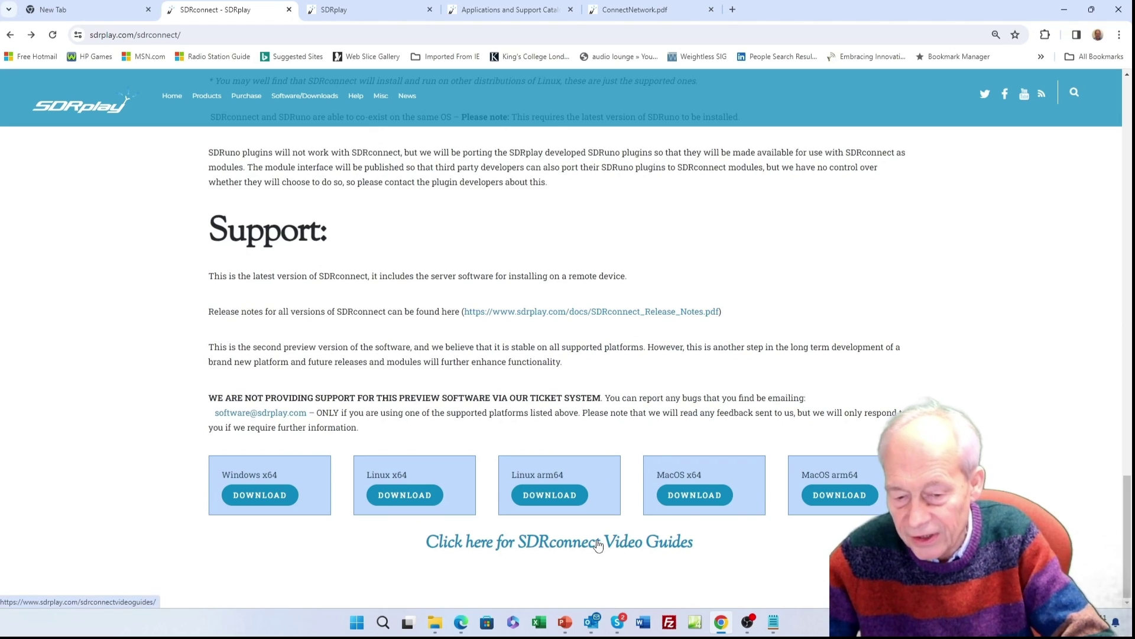
pyautogui.click(597, 543)
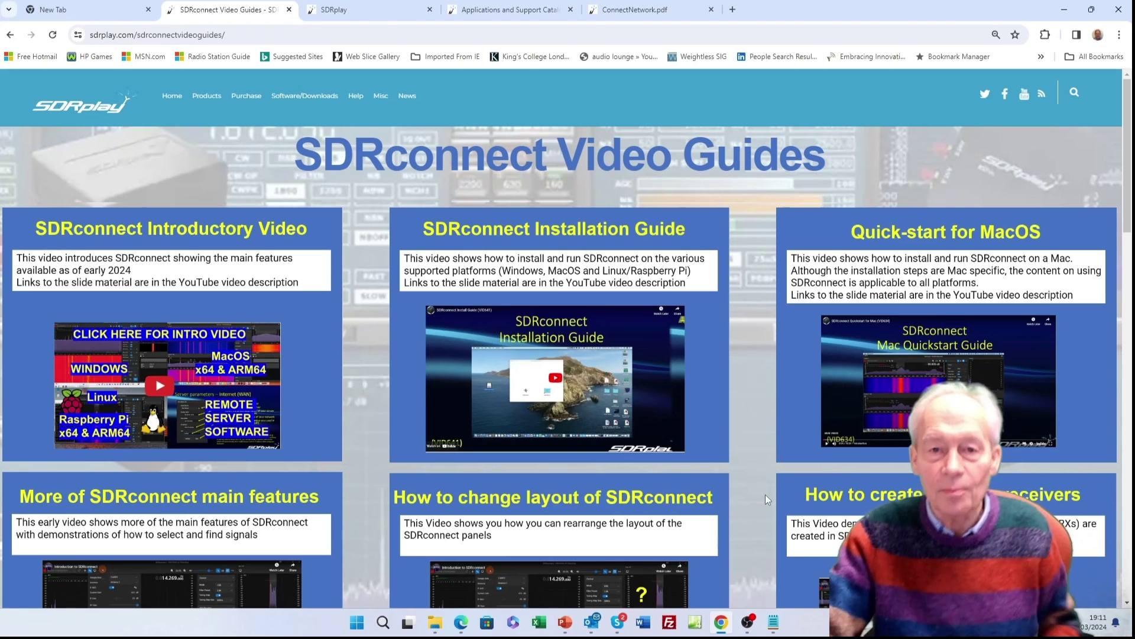
pyautogui.scroll(-4, 766, 495)
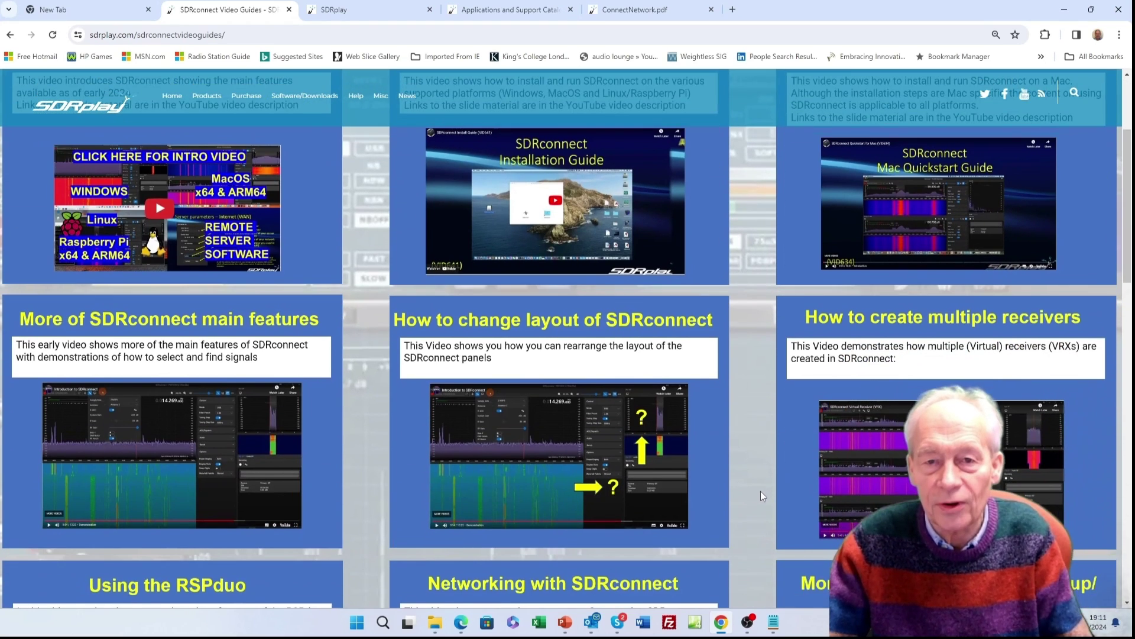